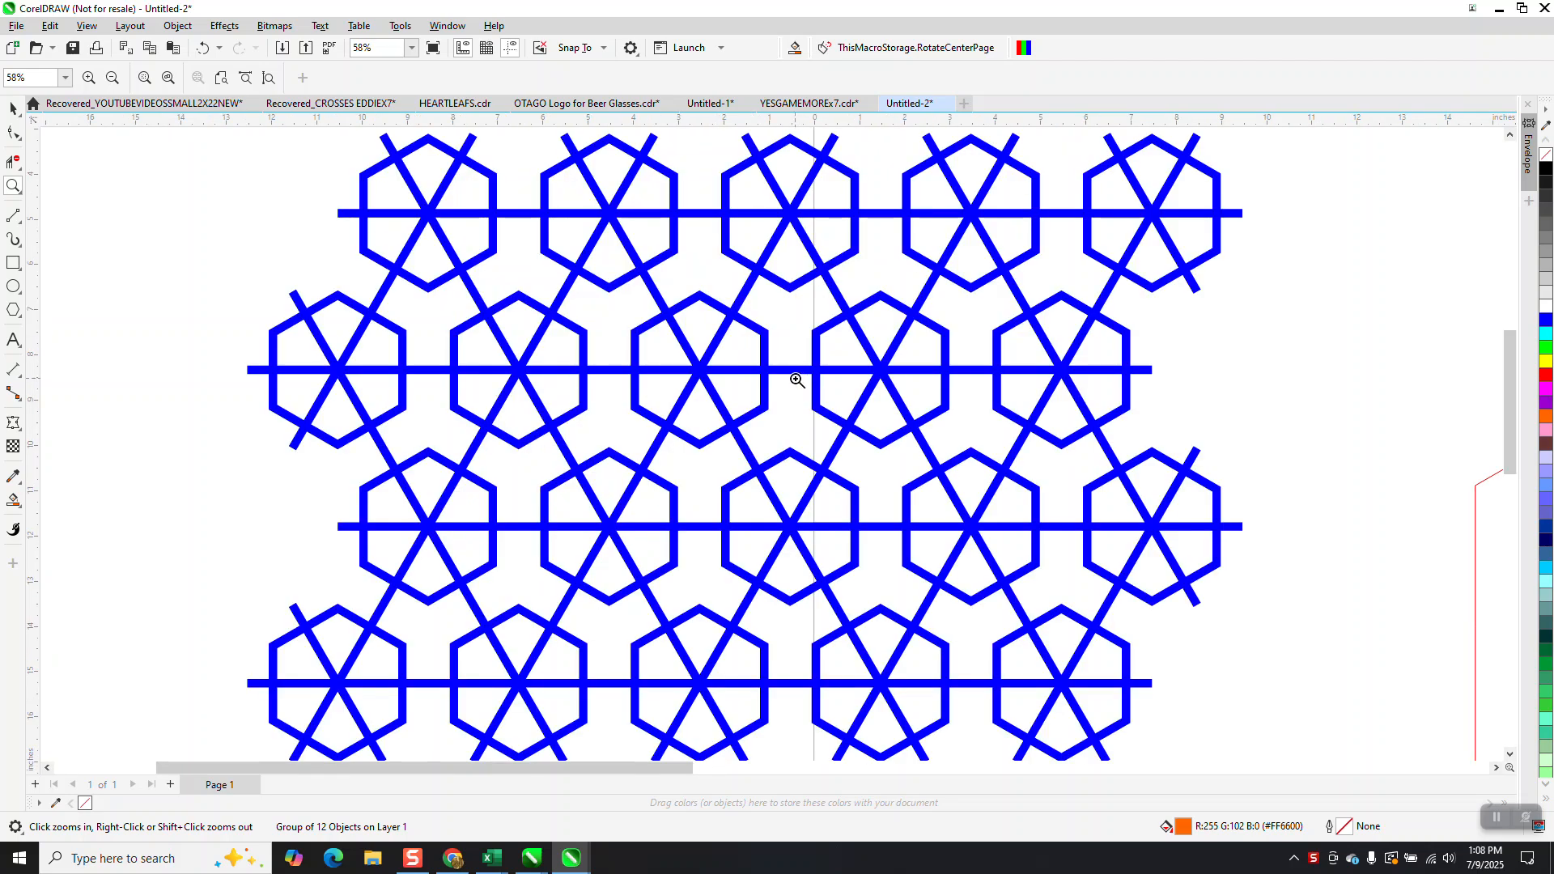
scroll(765, 380, down, 2)
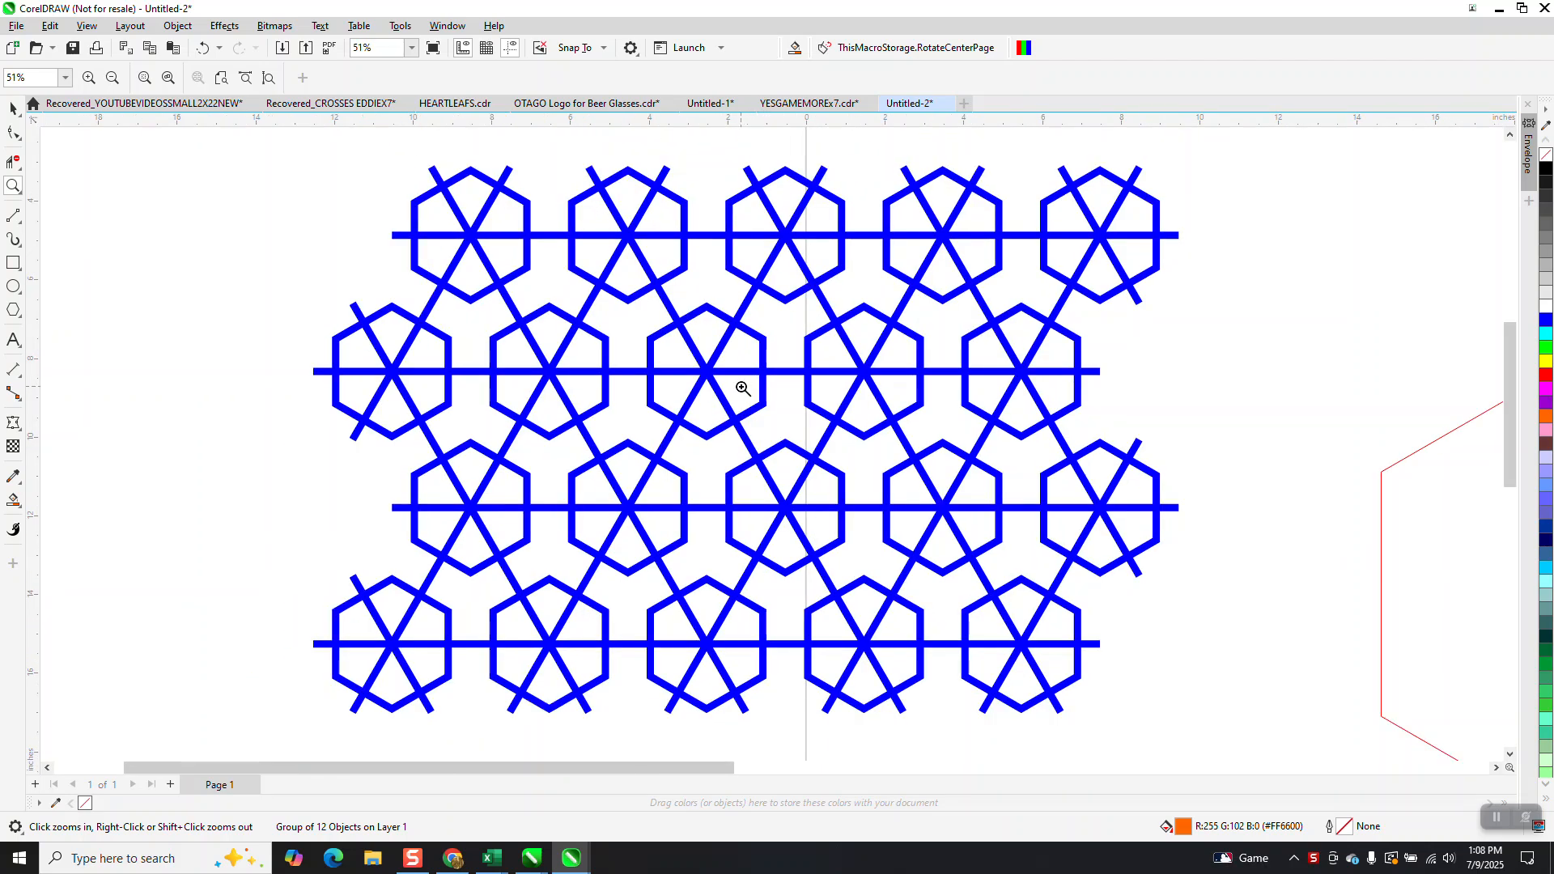
scroll(737, 383, down, 3)
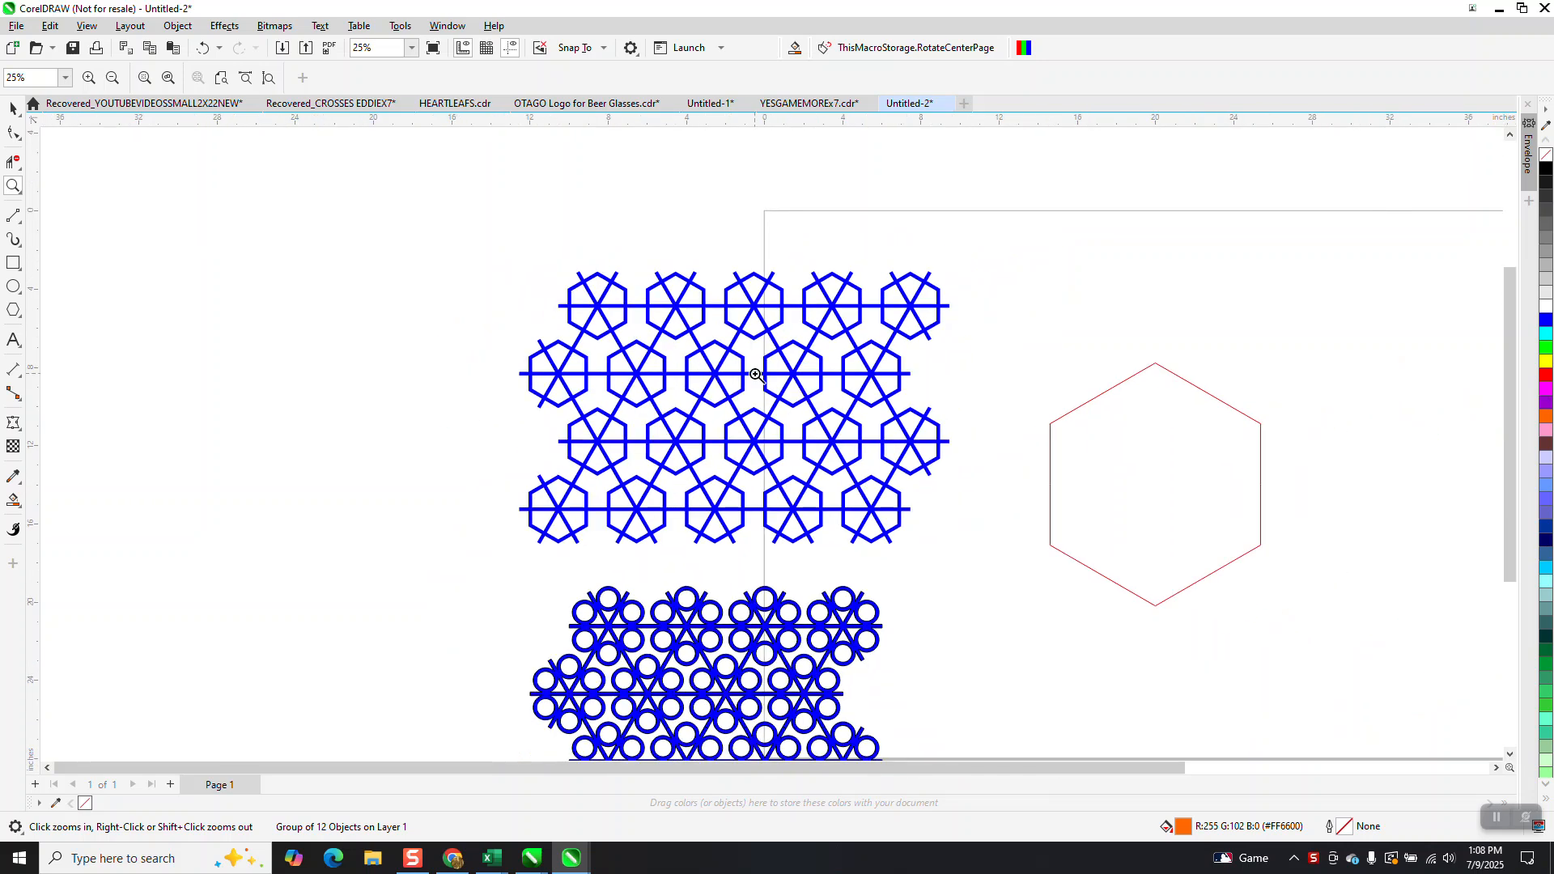
scroll(844, 416, up, 5)
scroll(851, 416, down, 4)
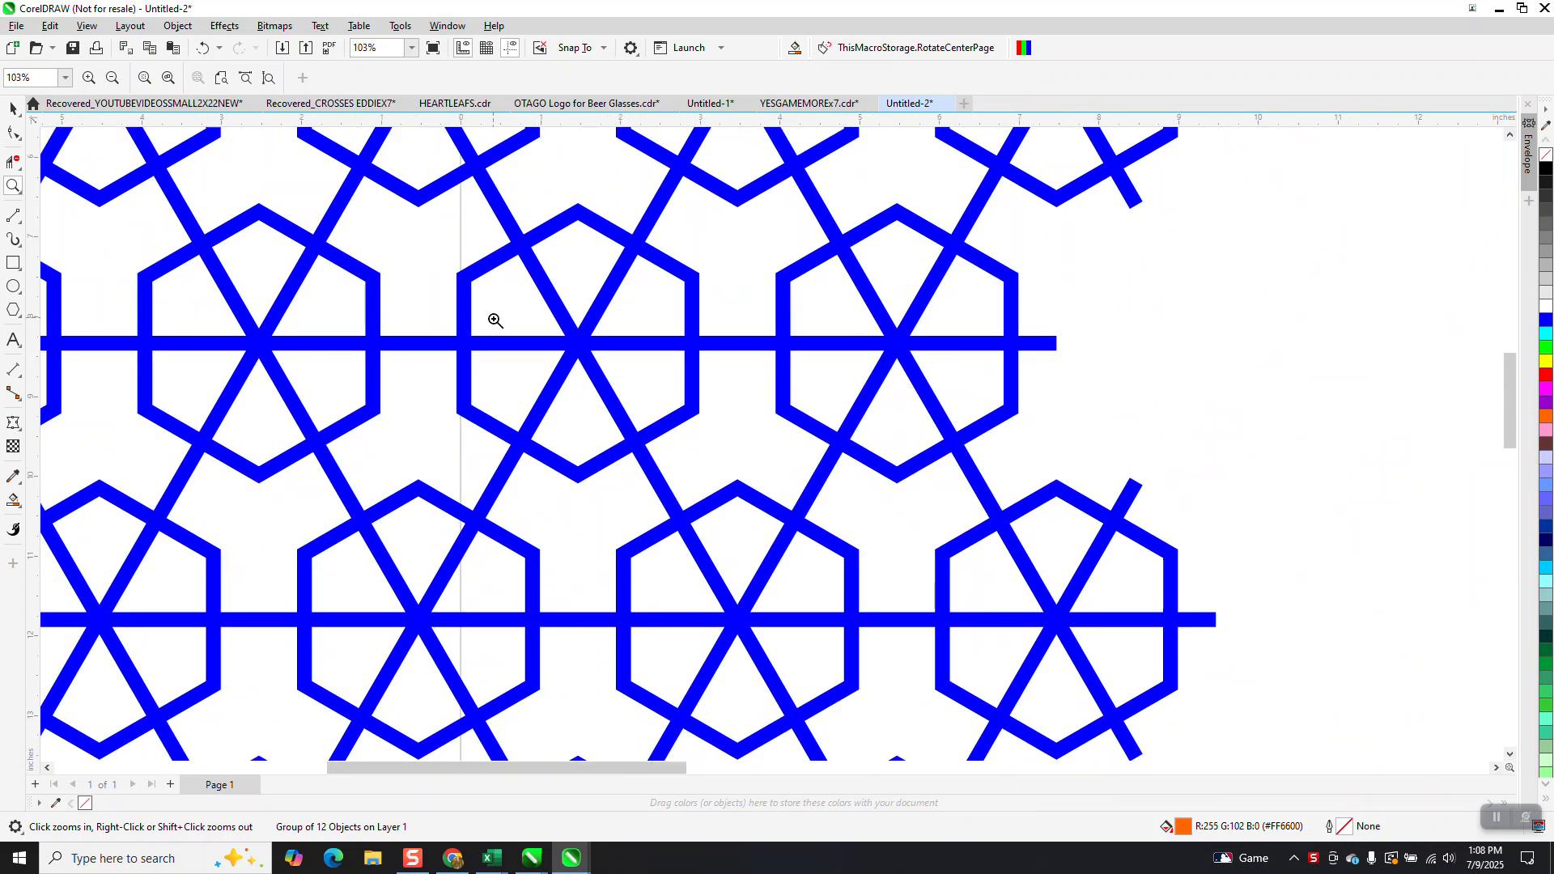
Draw a vertical line about 17.5 in long and centre it on the red hexagon
scroll(506, 288, down, 1)
click(13, 108)
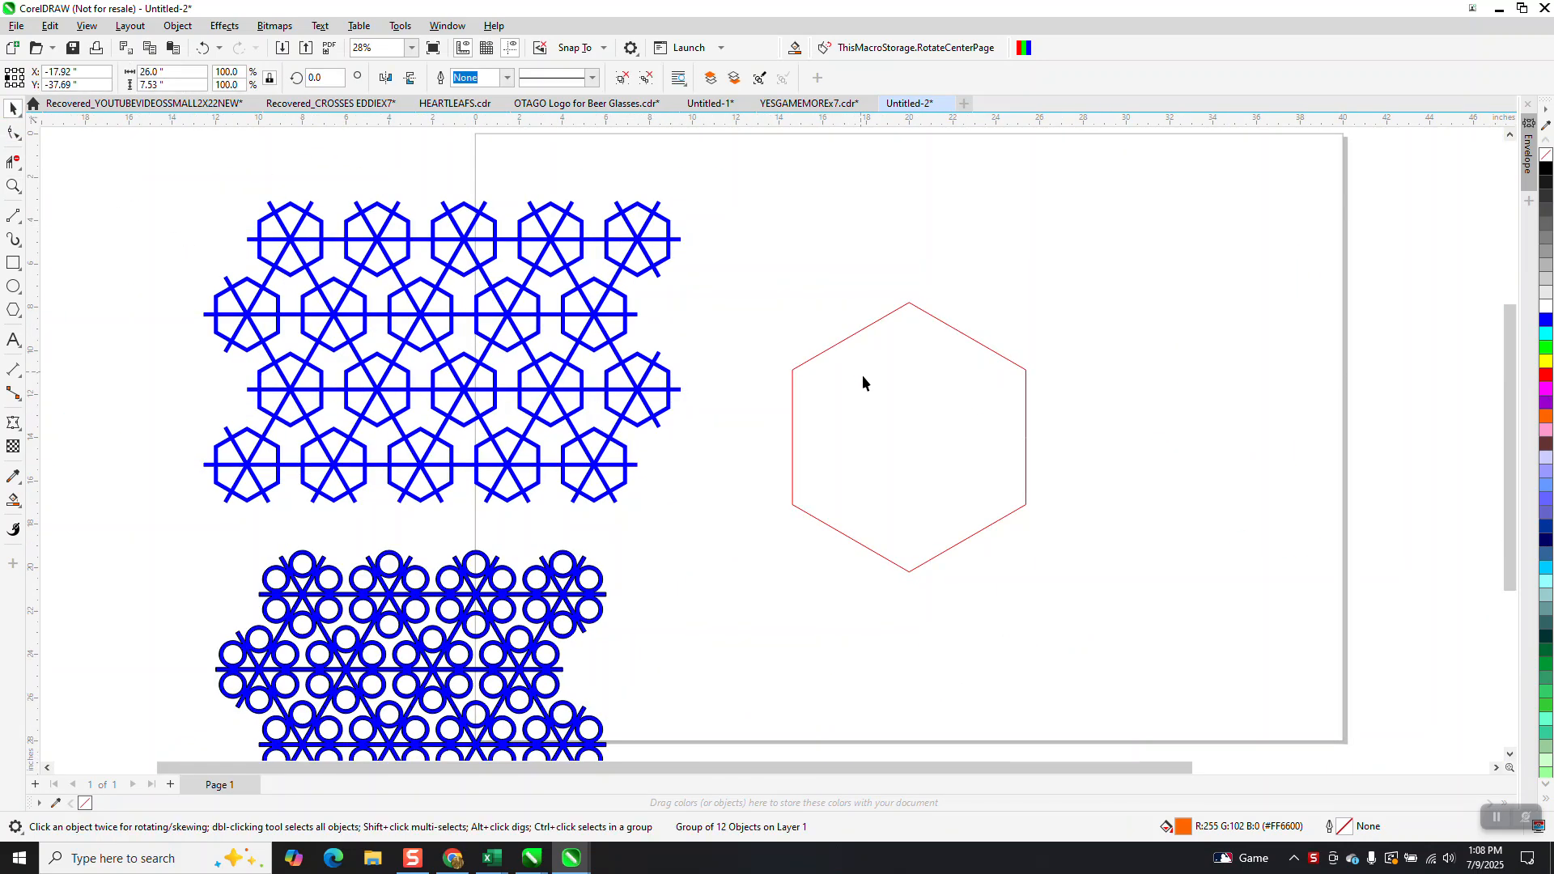
click(882, 370)
ctrl+click(882, 369)
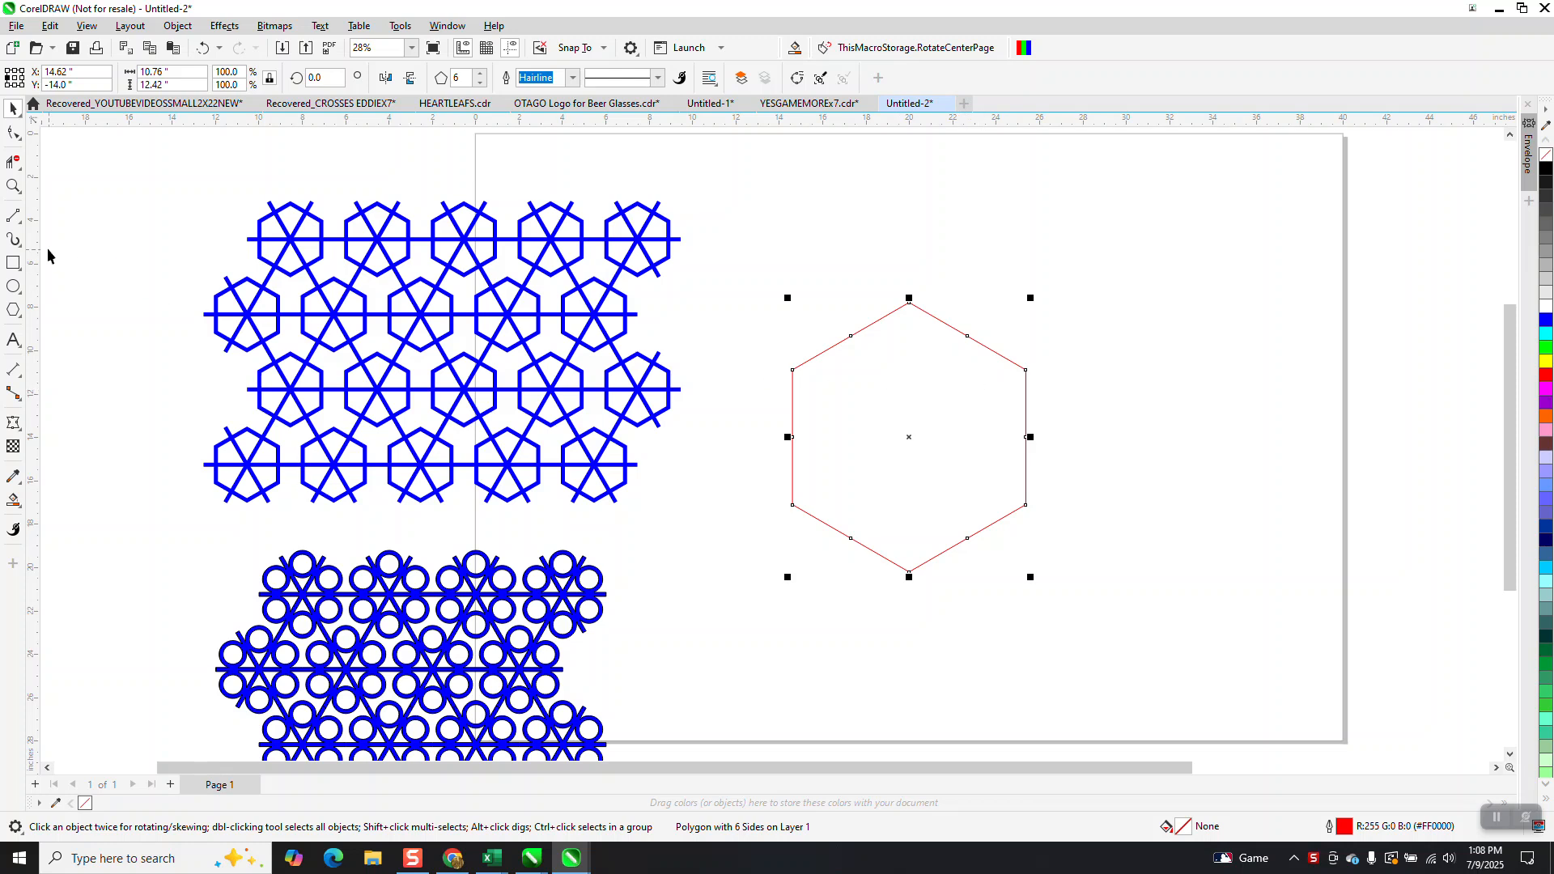
click(13, 216)
drag(801, 242, 802, 633)
key(c)
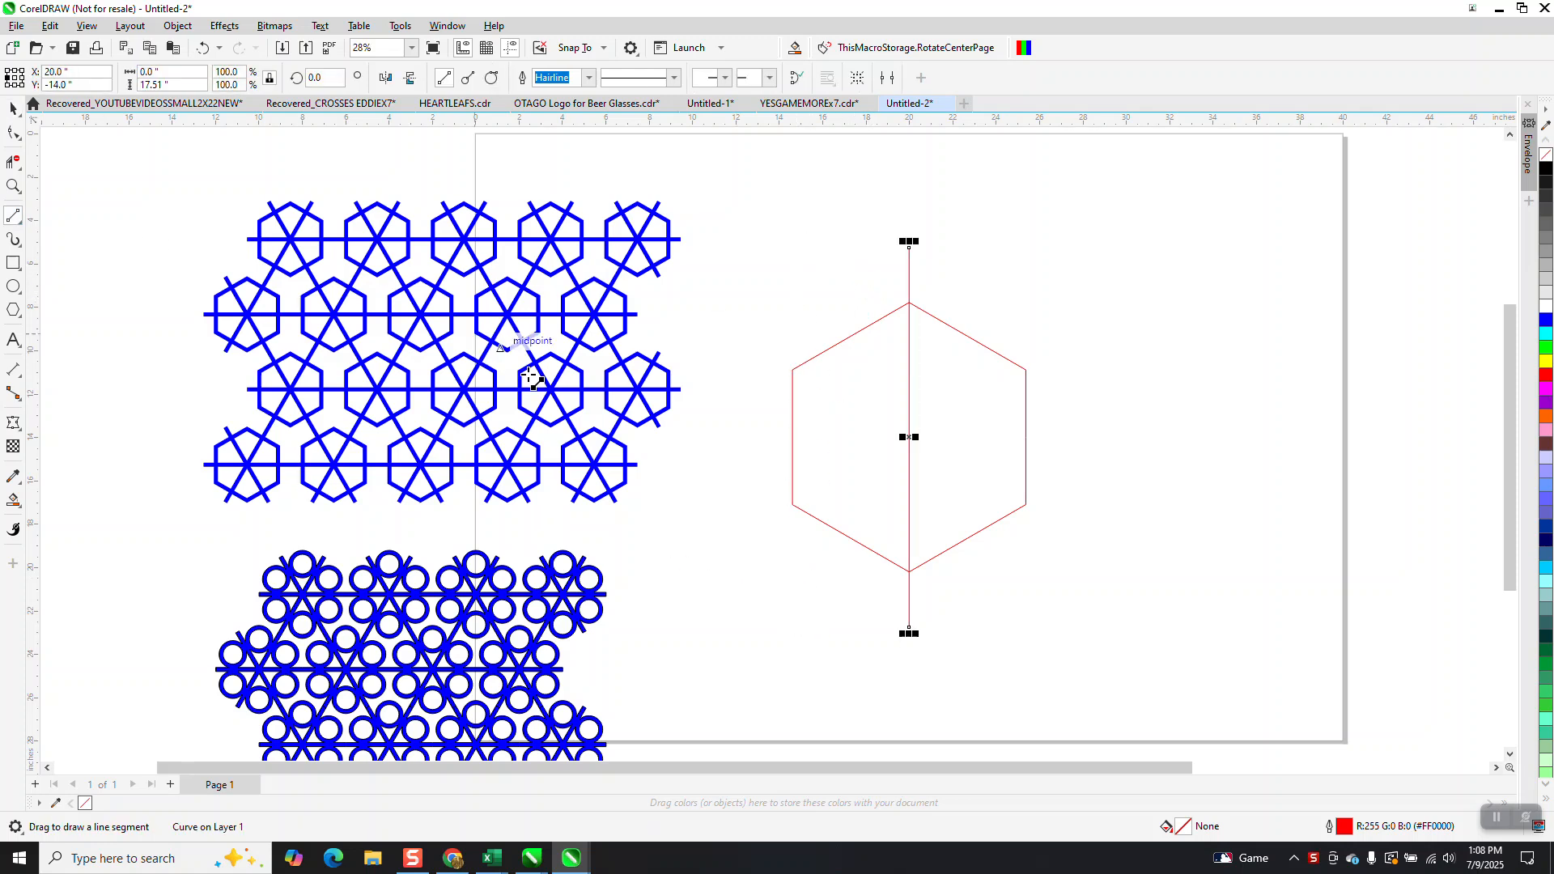
Rotate the line to 30° and add rotated copies at 90° and 150°, all crossing at the hexagon's centre
double_click(328, 74)
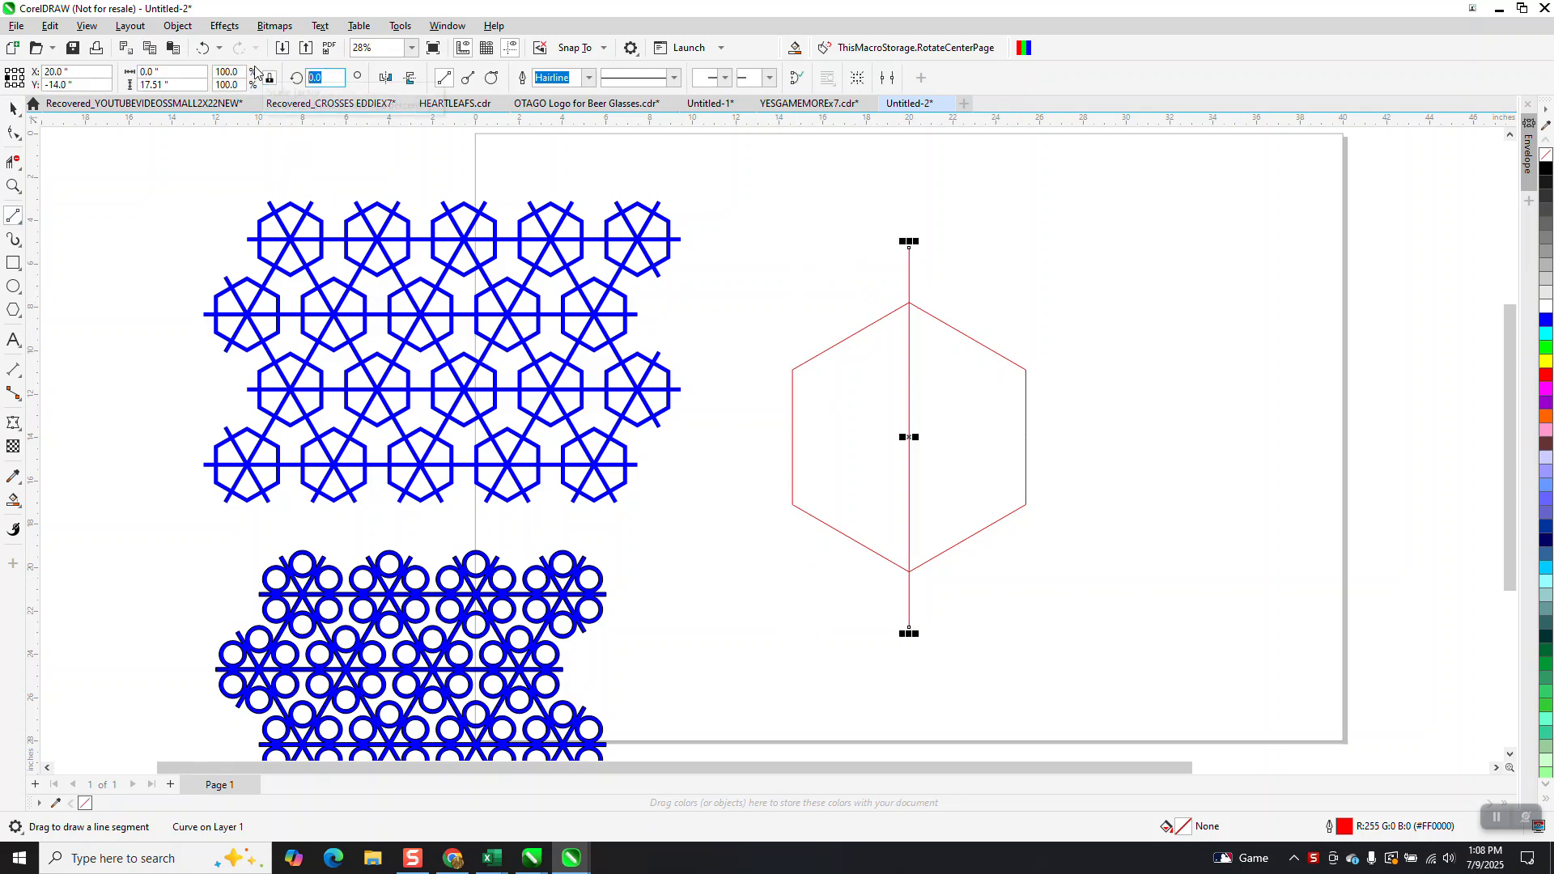
text(30)
key(Return)
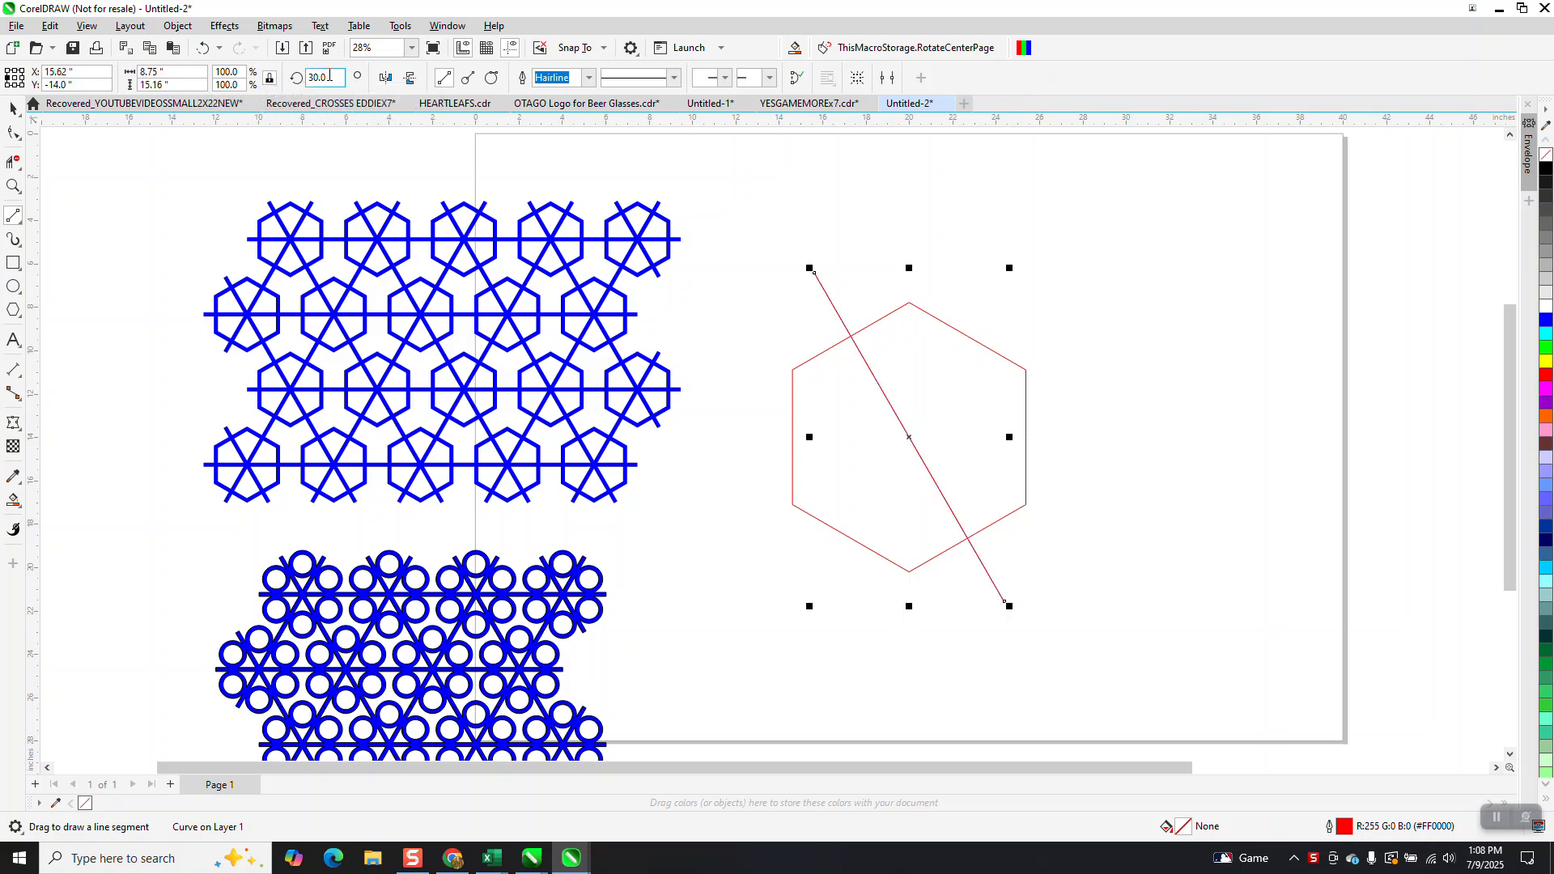
drag(329, 78, 269, 79)
text(90)
key(Return)
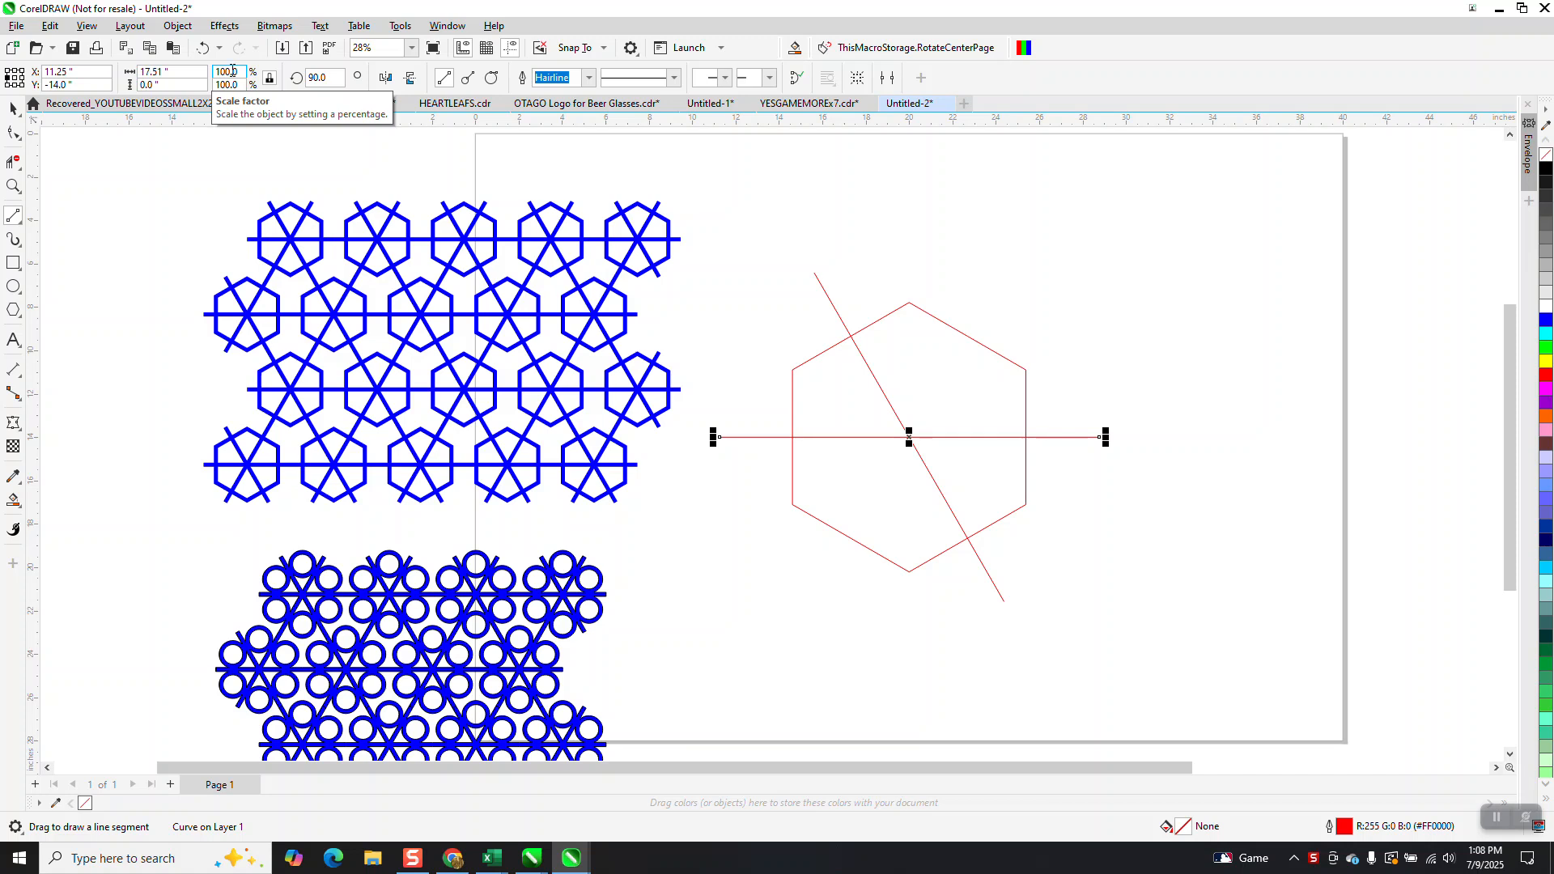
key(ctrl+r)
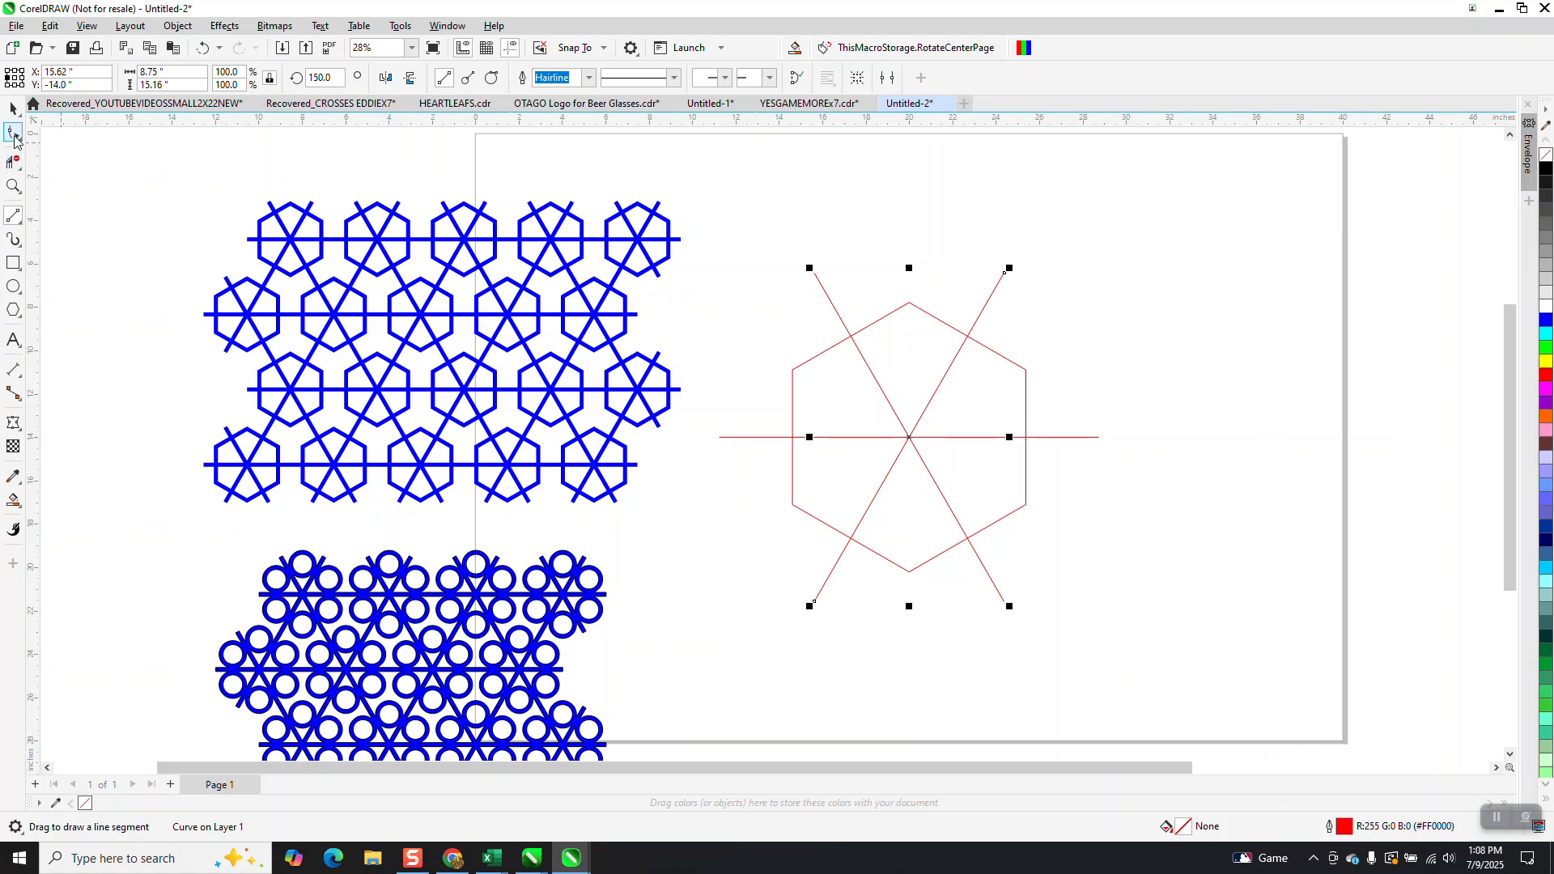
Delete the six line ends that extend outside the hexagon with the Virtual Segment Delete tool
click(13, 162)
click(819, 283)
click(994, 290)
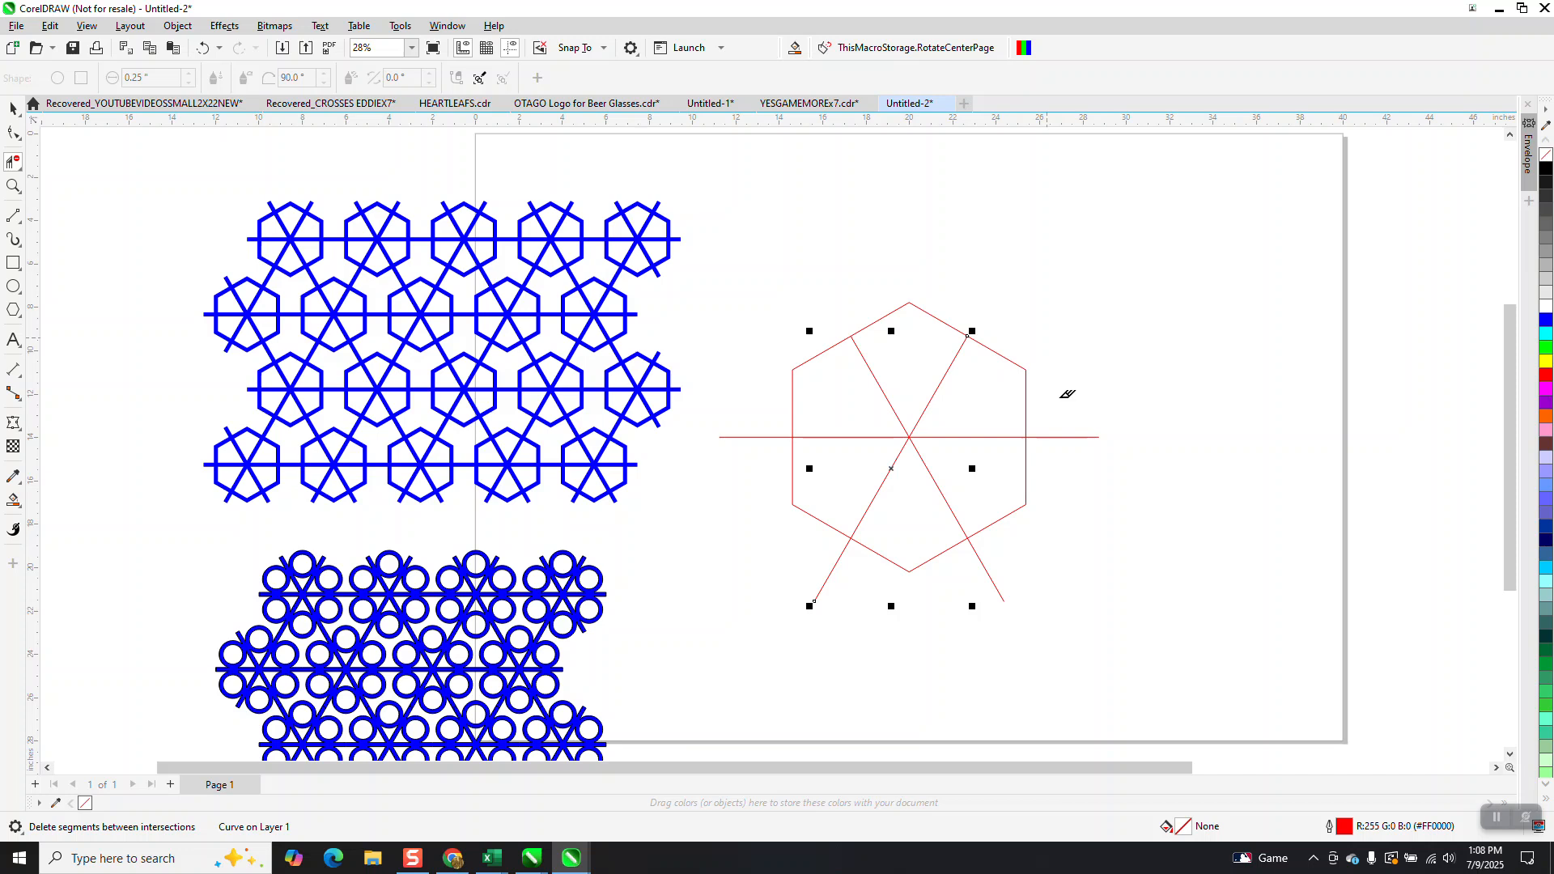
click(1063, 438)
click(995, 583)
click(830, 573)
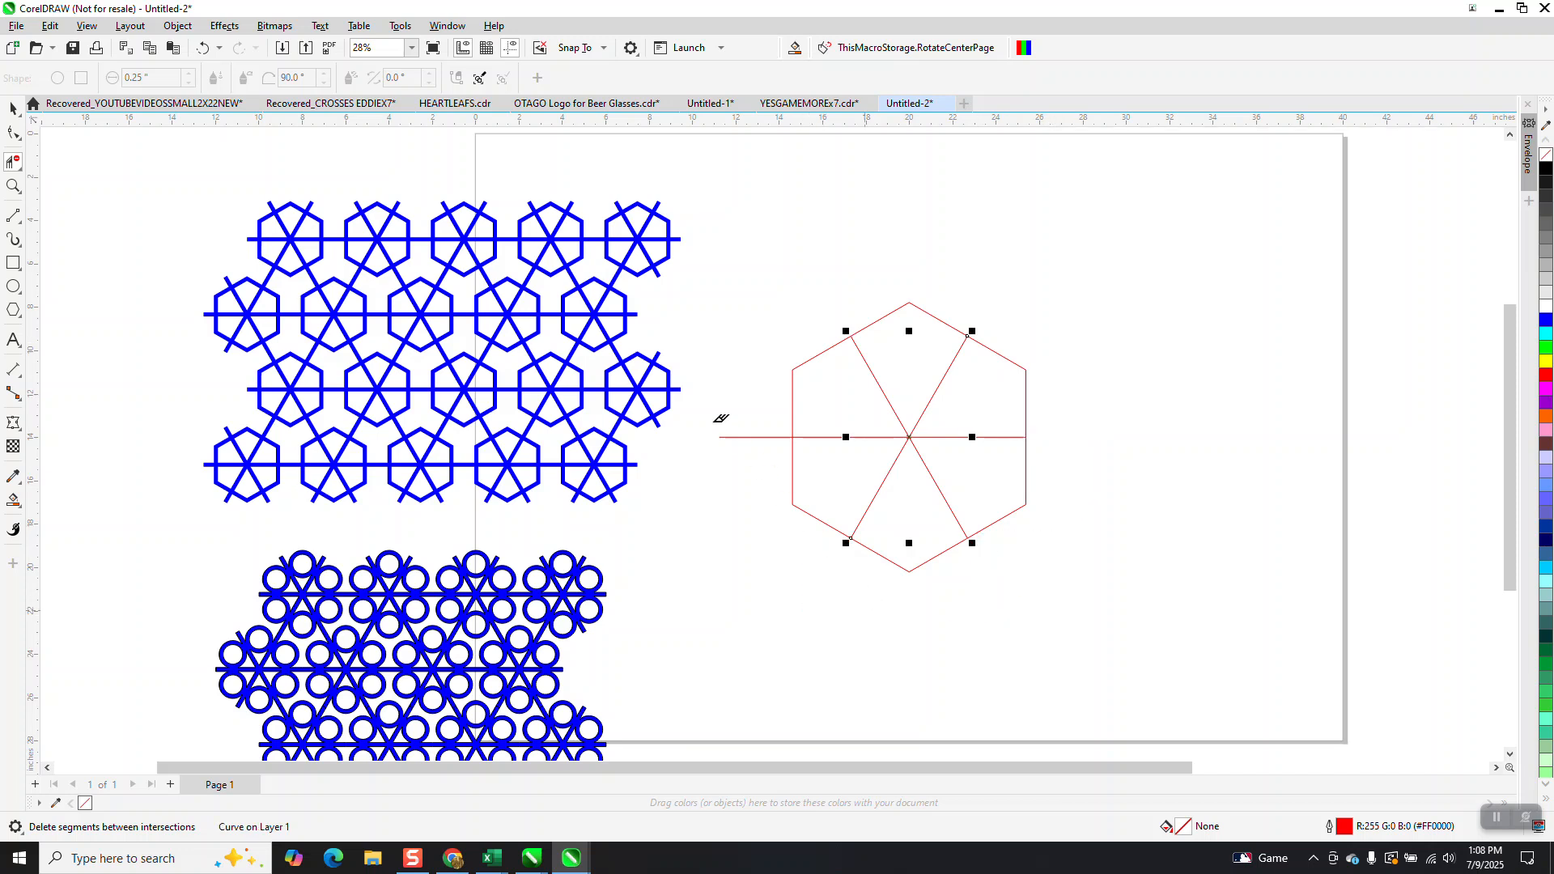
click(749, 437)
click(13, 107)
click(745, 214)
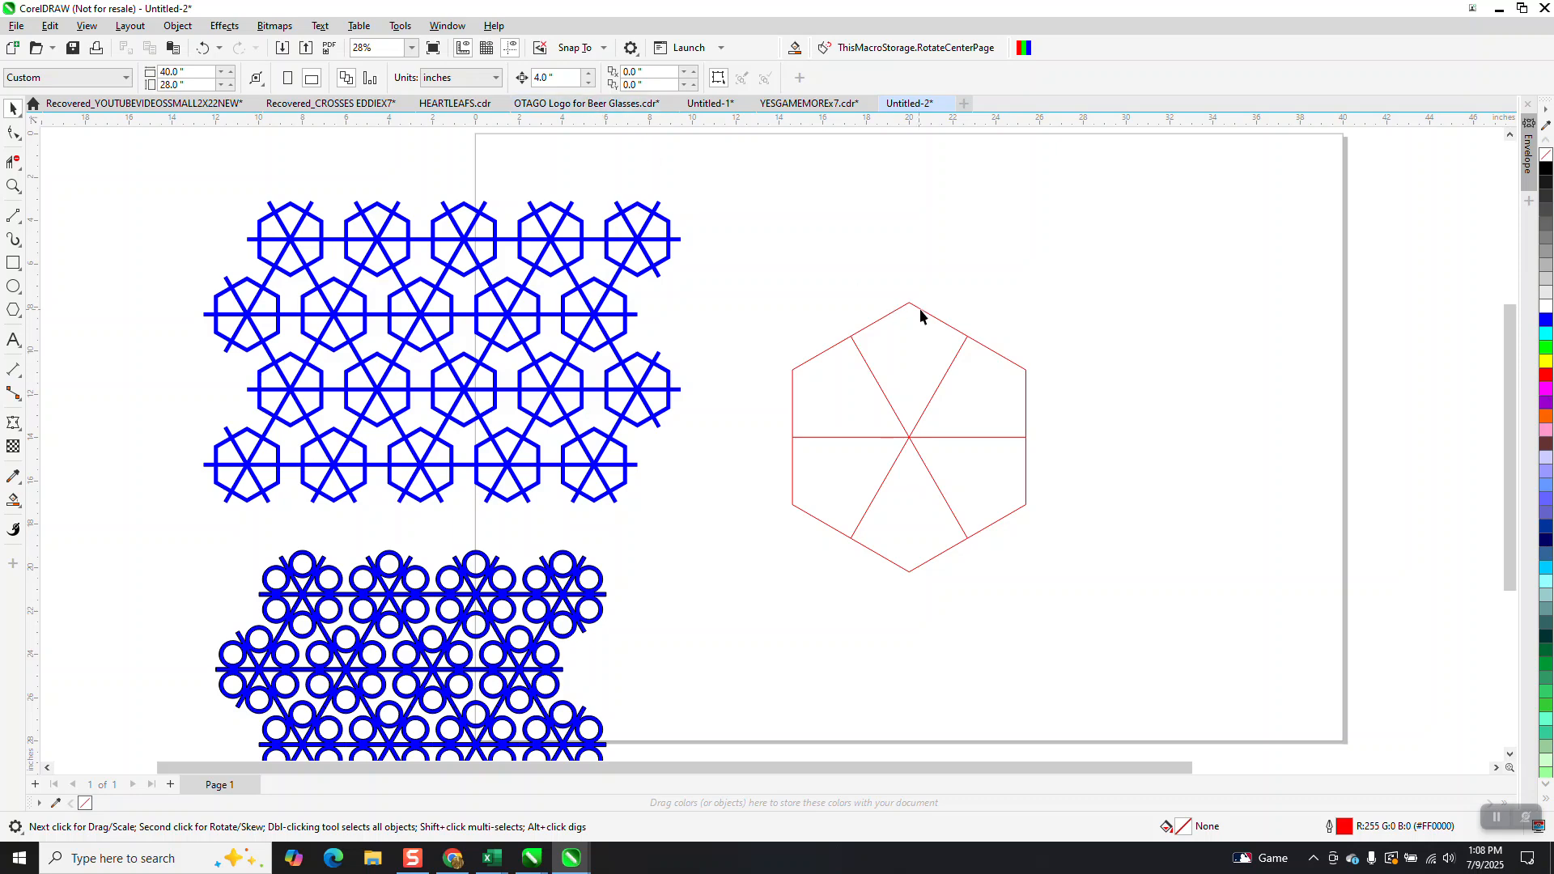
Set the nudge distance to 12 in and nudge the hexagon to the right, away from the crossing lines
click(921, 310)
click(773, 183)
text(12)
key(Return)
click(1028, 378)
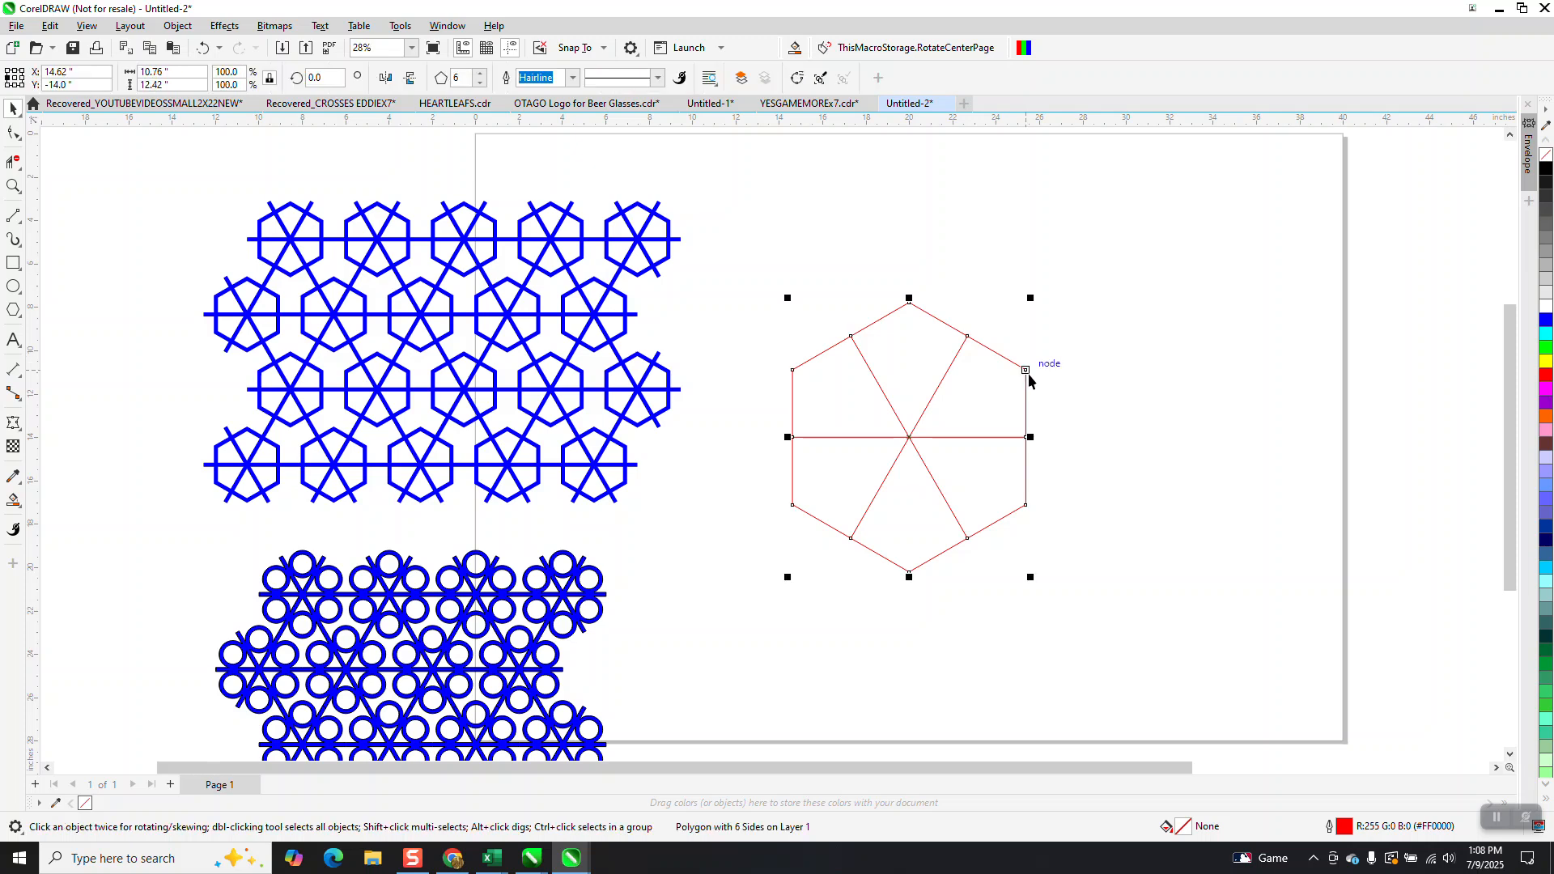
key(Right)
Give the three crossing lines a 0.5 in outline and convert the outlines to objects
drag(763, 287, 1071, 586)
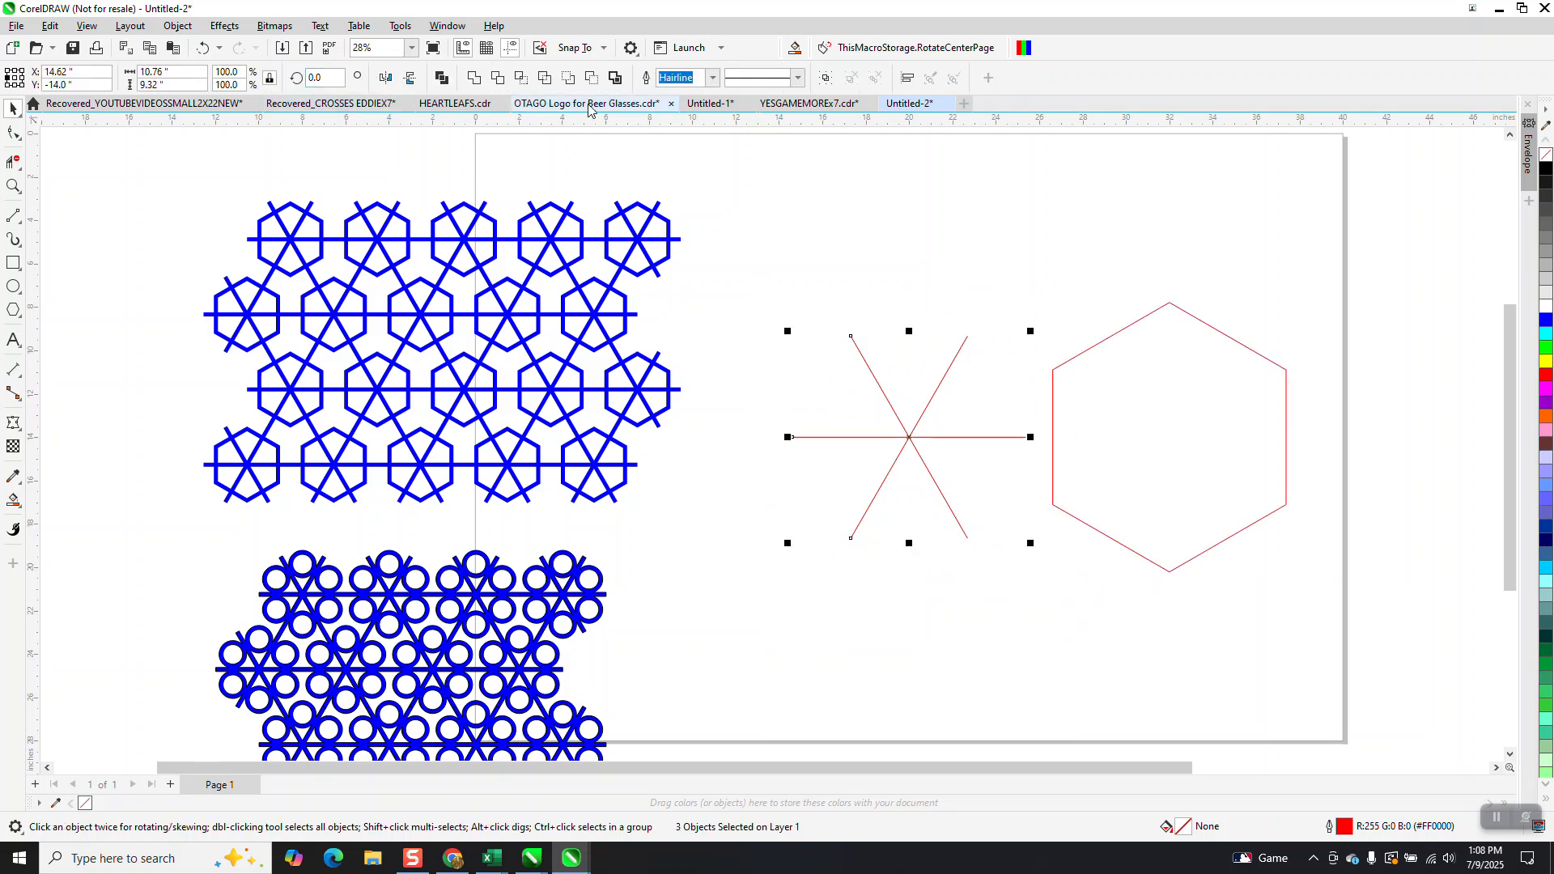
click(709, 80)
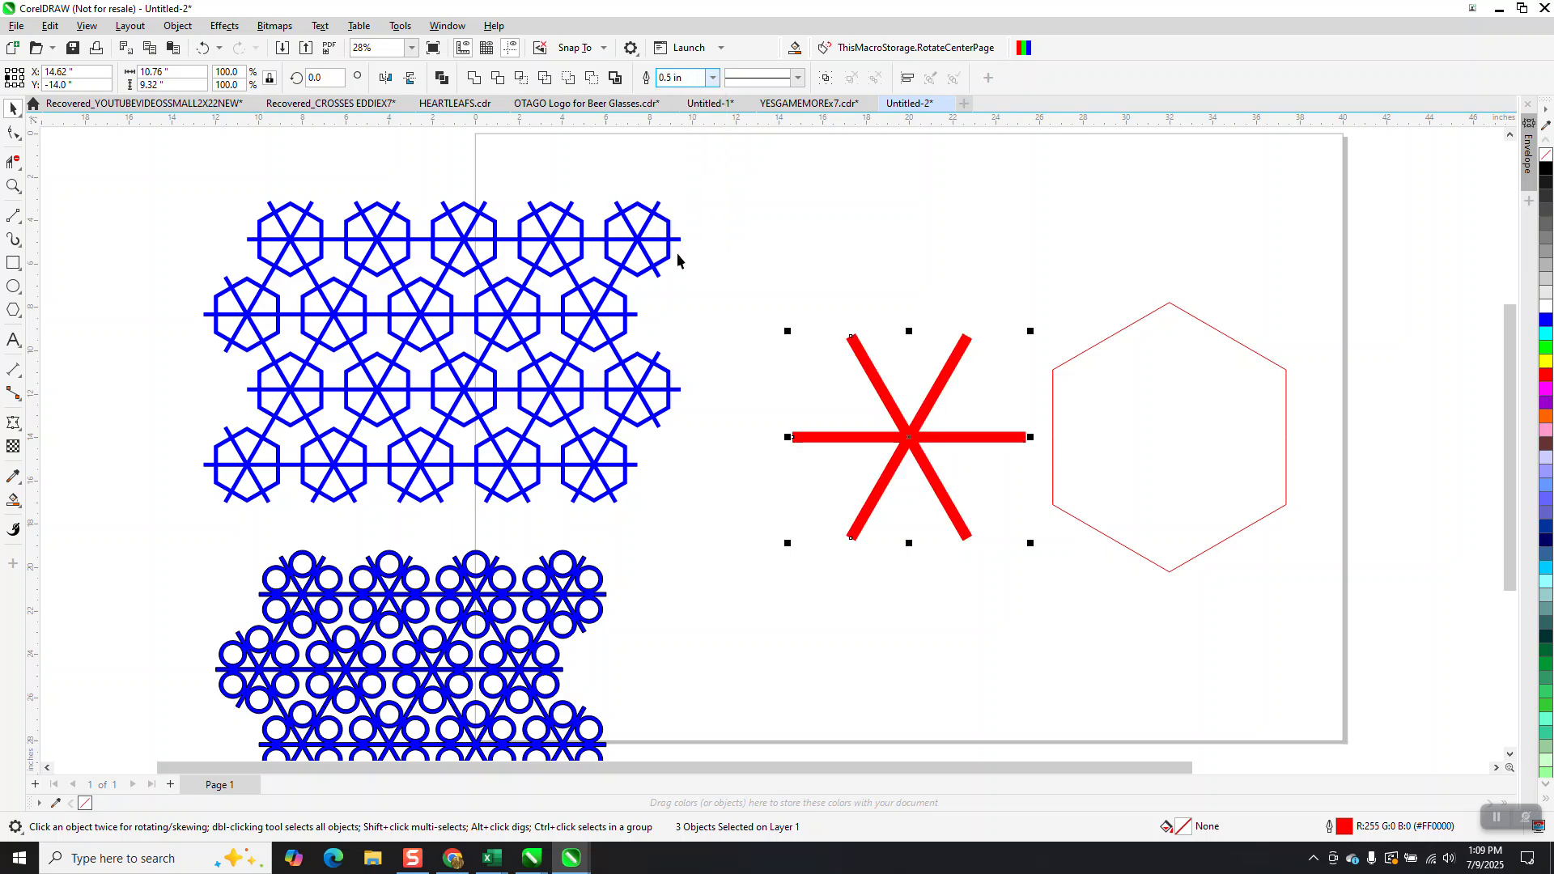
click(674, 259)
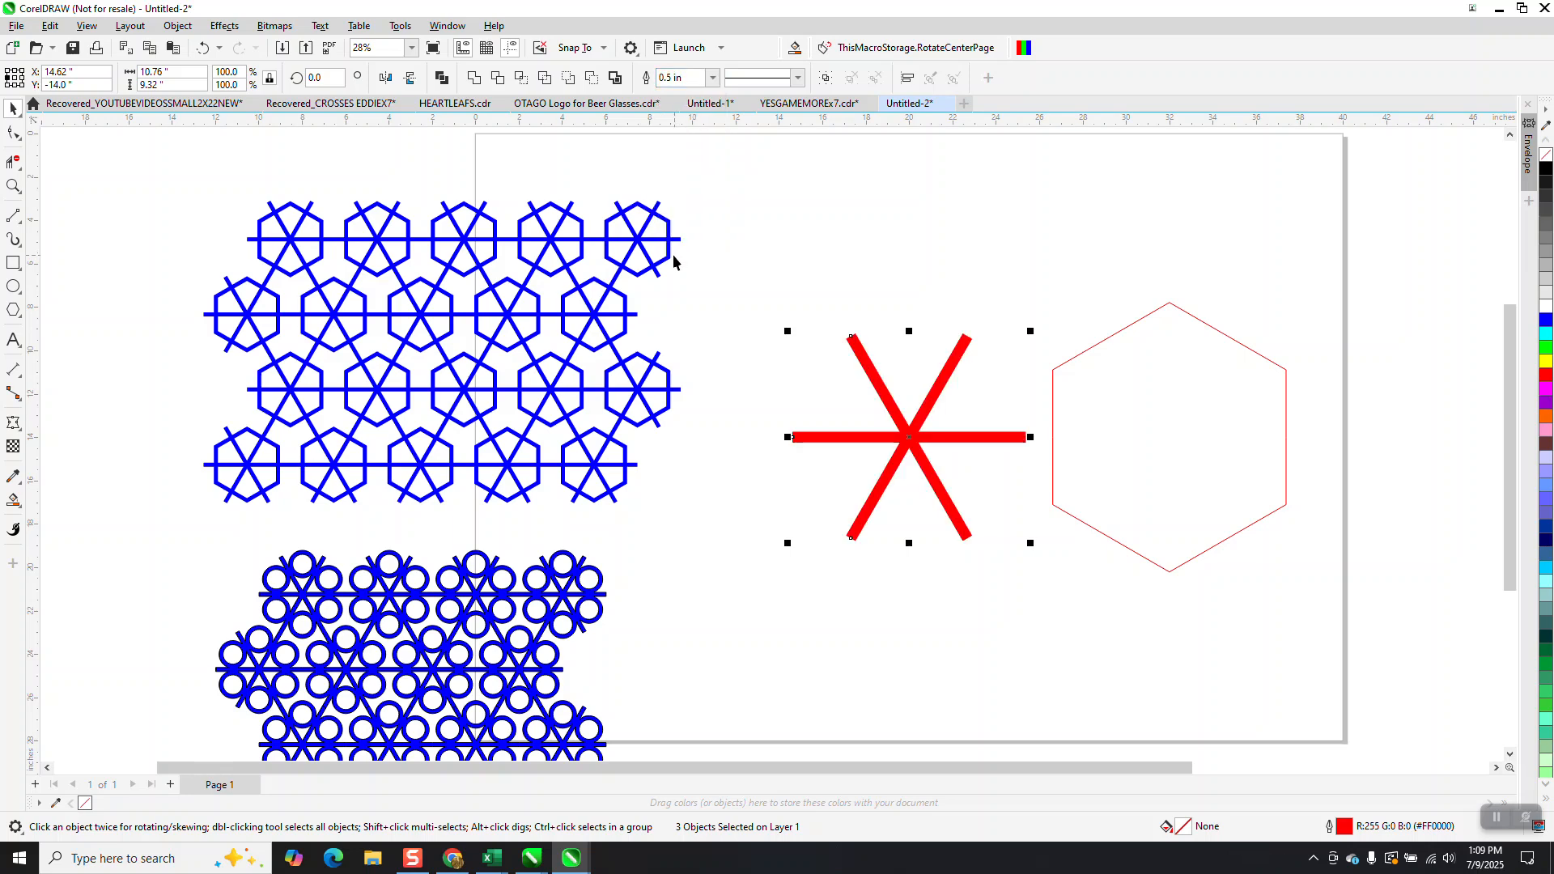
click(177, 25)
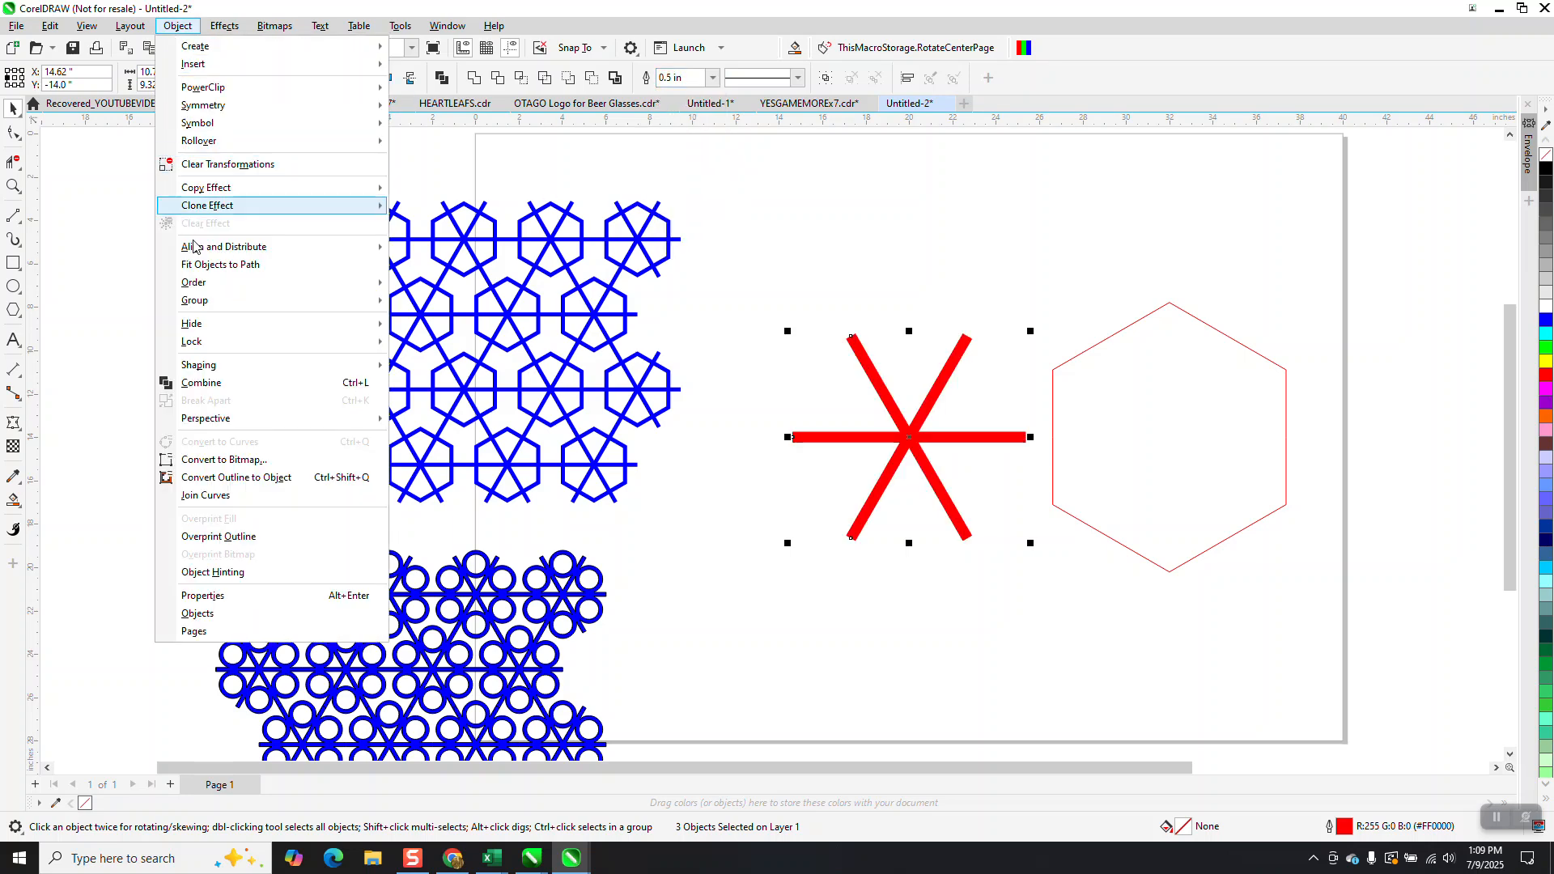
click(235, 478)
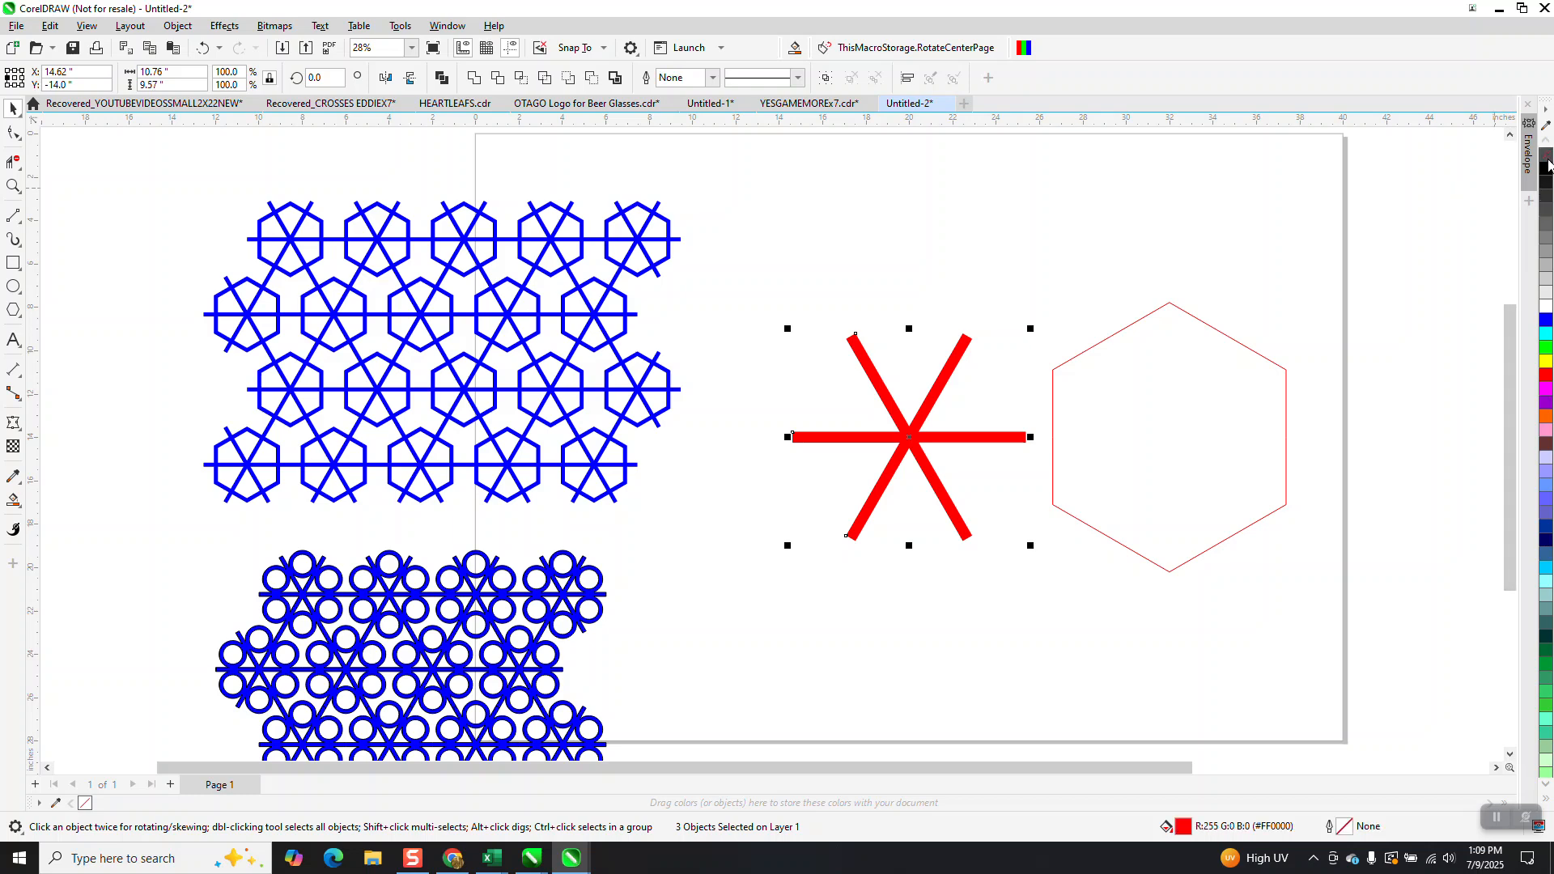
Replace the three bars' red fill with a black hairline outline and weld them into one six-spoke shape
click(1546, 154)
right_click(1546, 168)
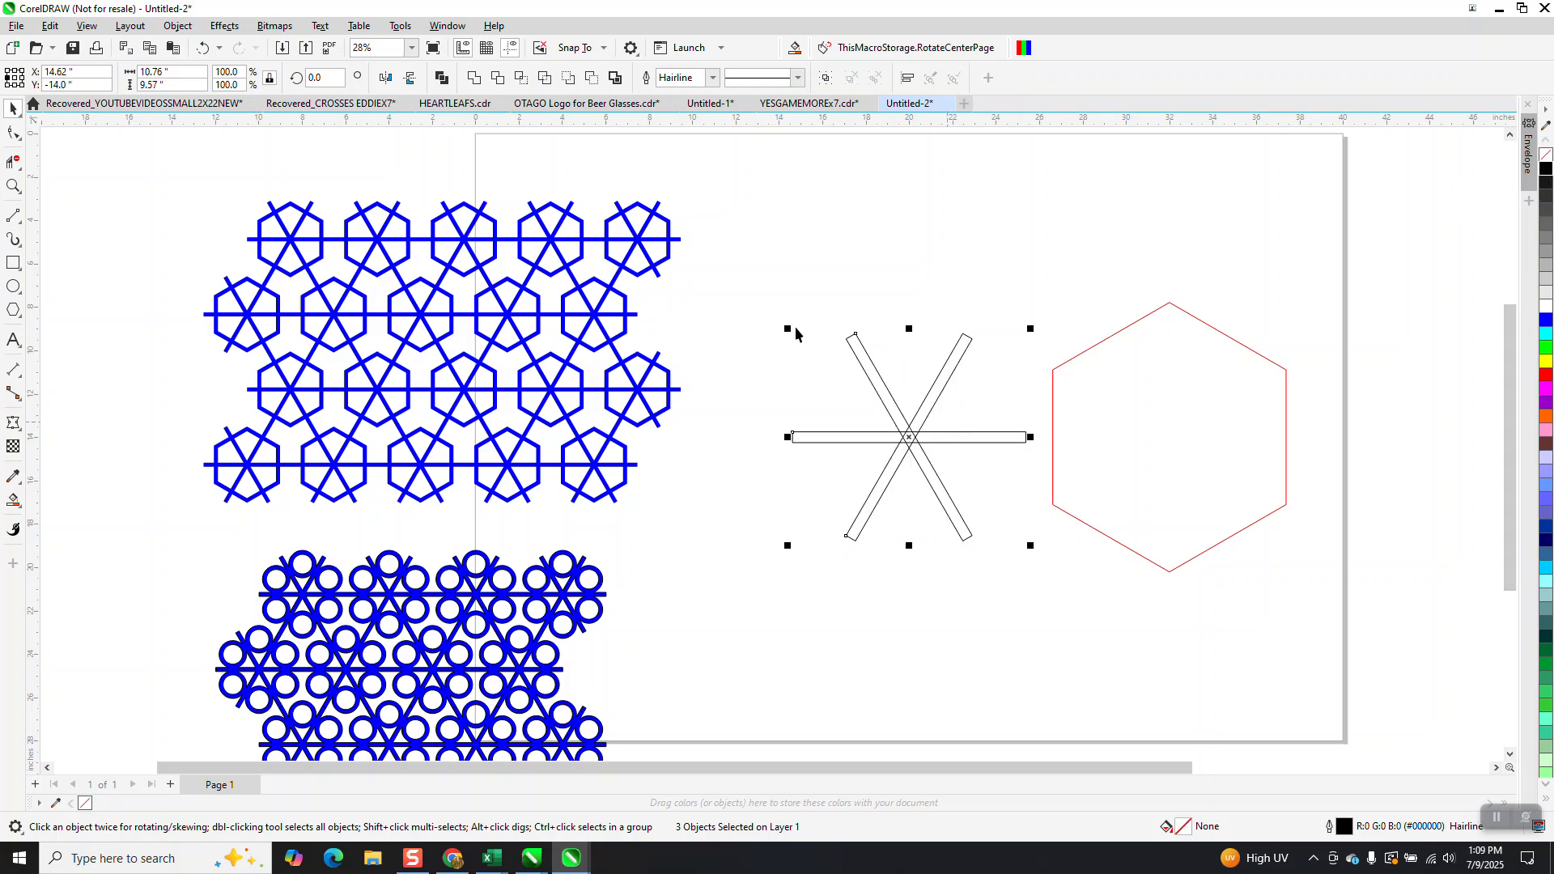
click(475, 78)
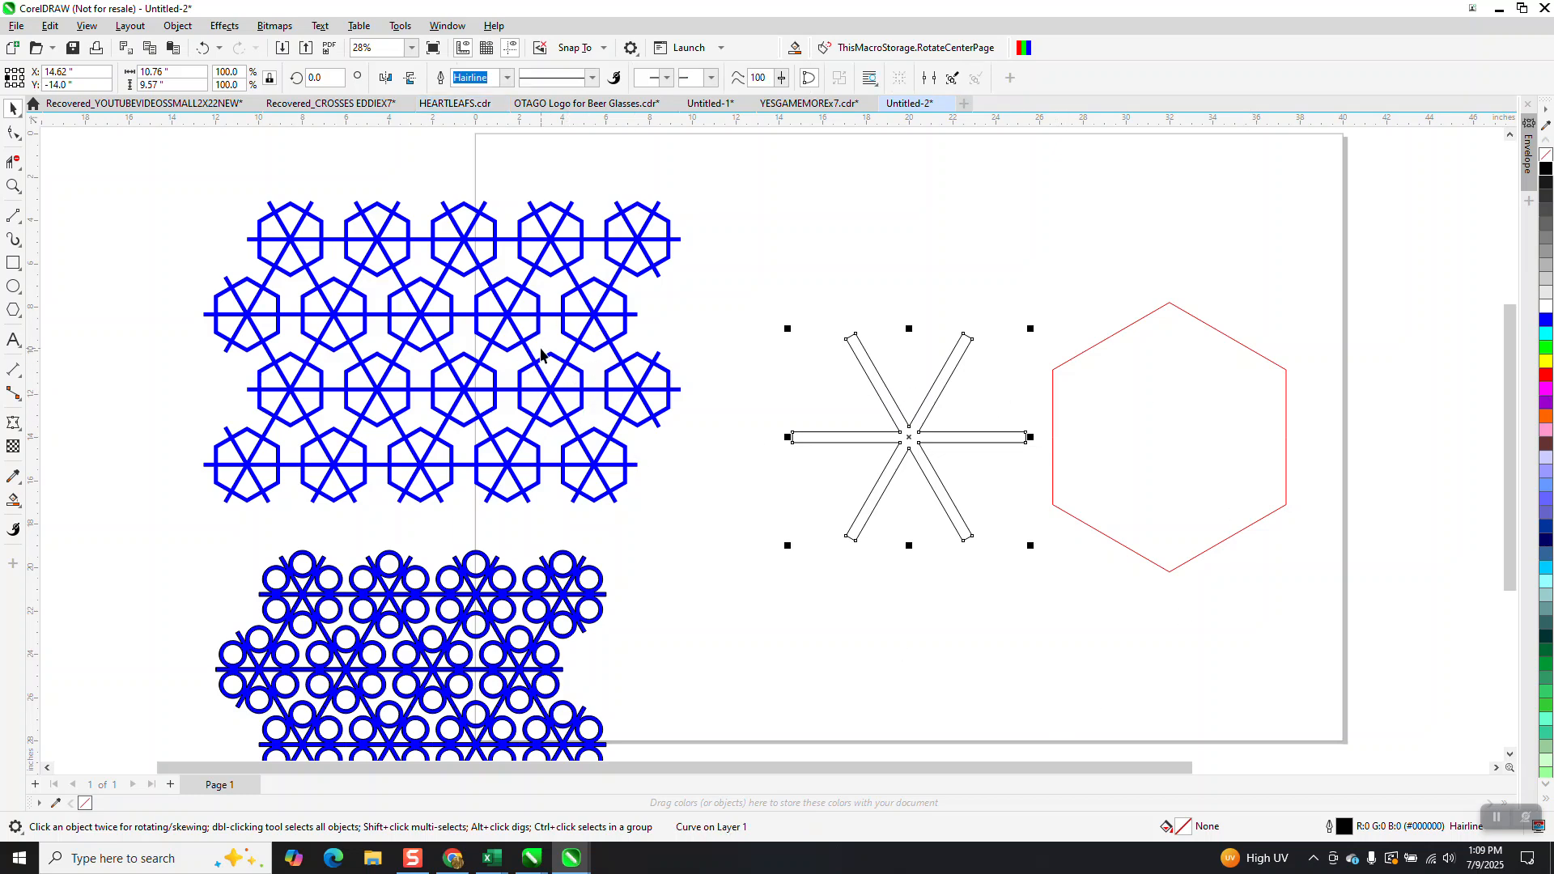
Centre the hexagon on the page and add three concentric copies inside it, each scaled to 83.7% of the previous one
click(1089, 409)
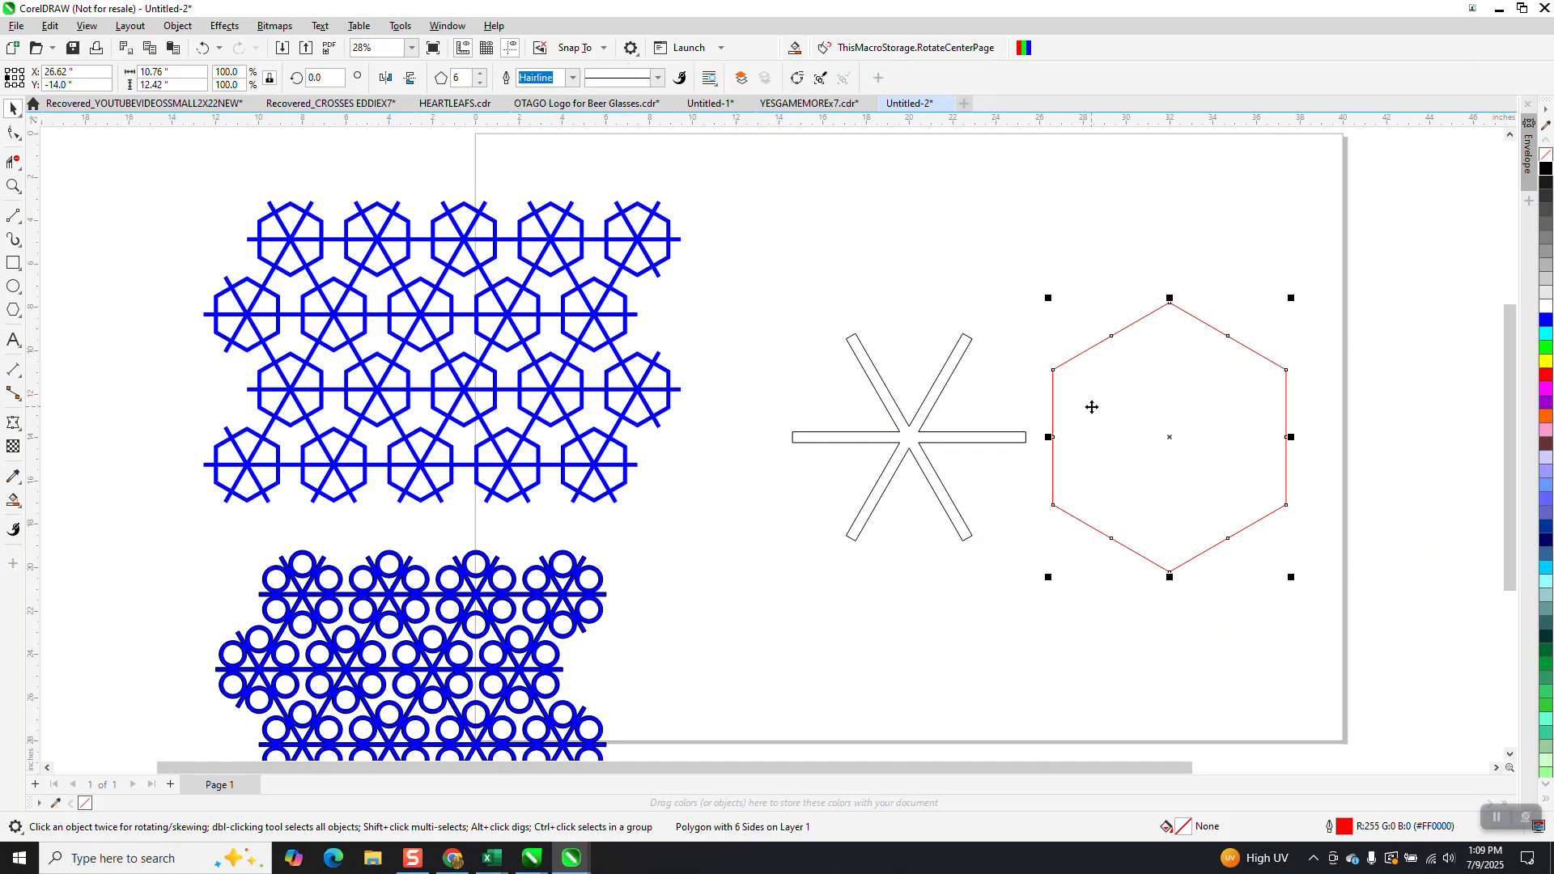
key(p)
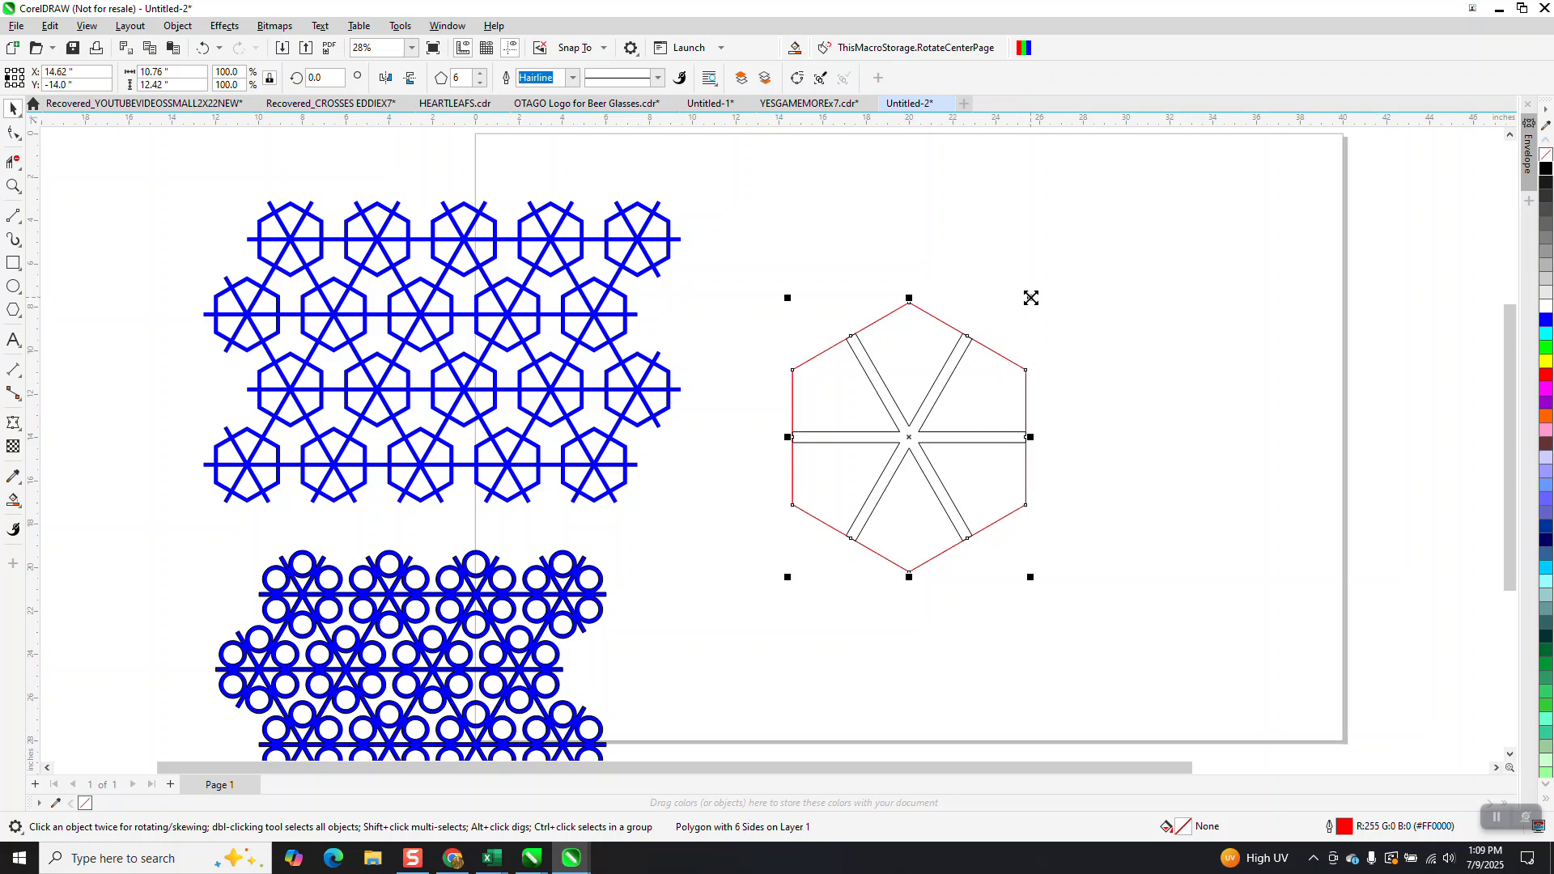
drag(1030, 299, 1026, 320)
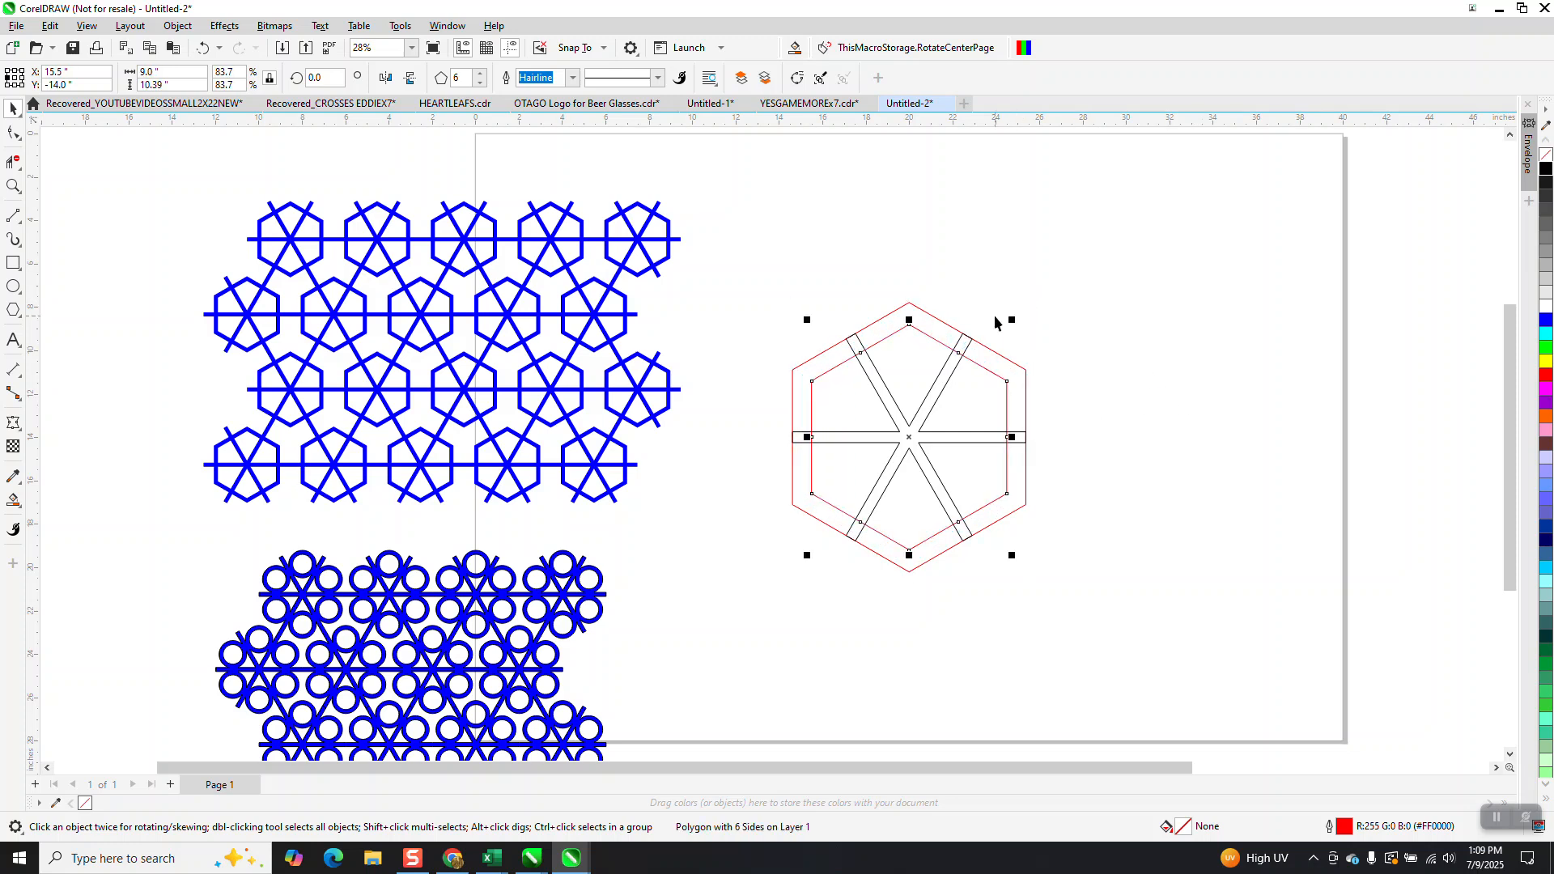
key(ctrl+r)
key(ctrl+r)
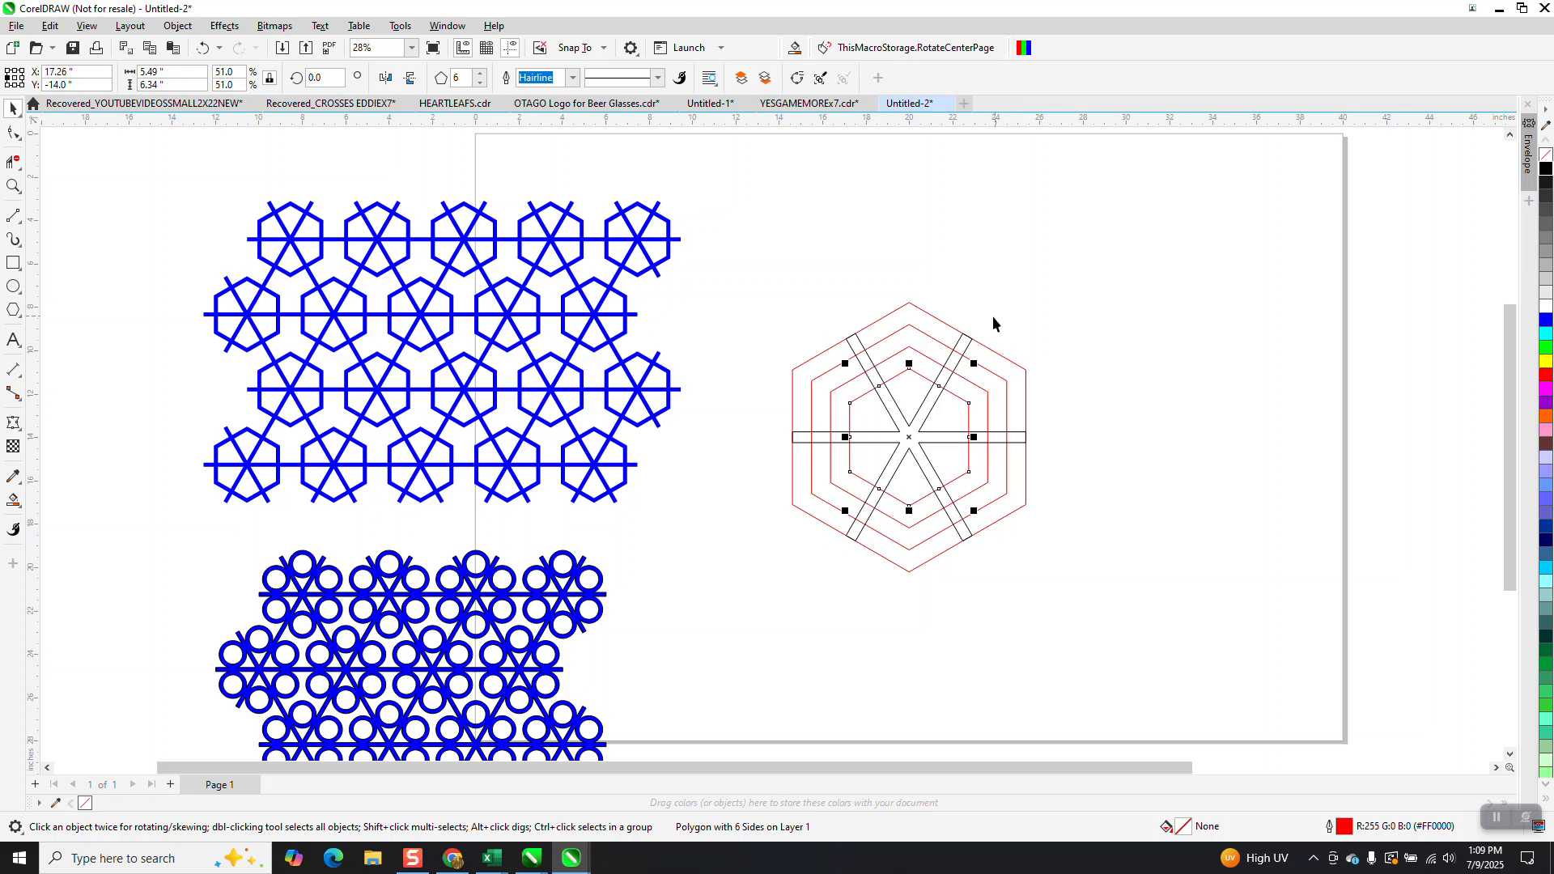
Move the outermost hexagon 12 in to the right, off the smaller hexagons
click(1025, 374)
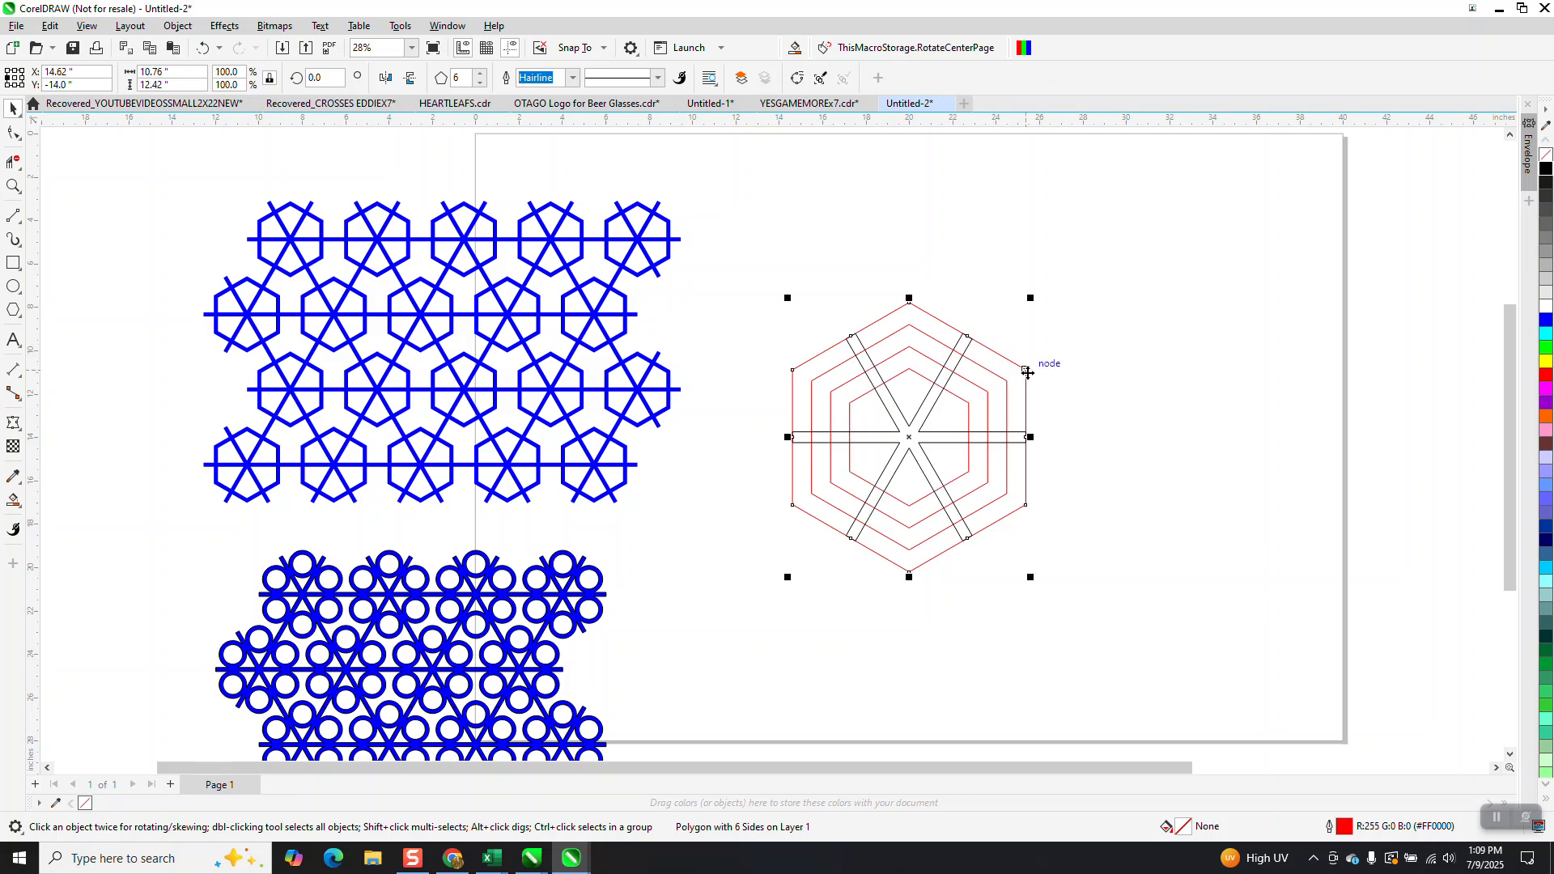
key(shift+Right)
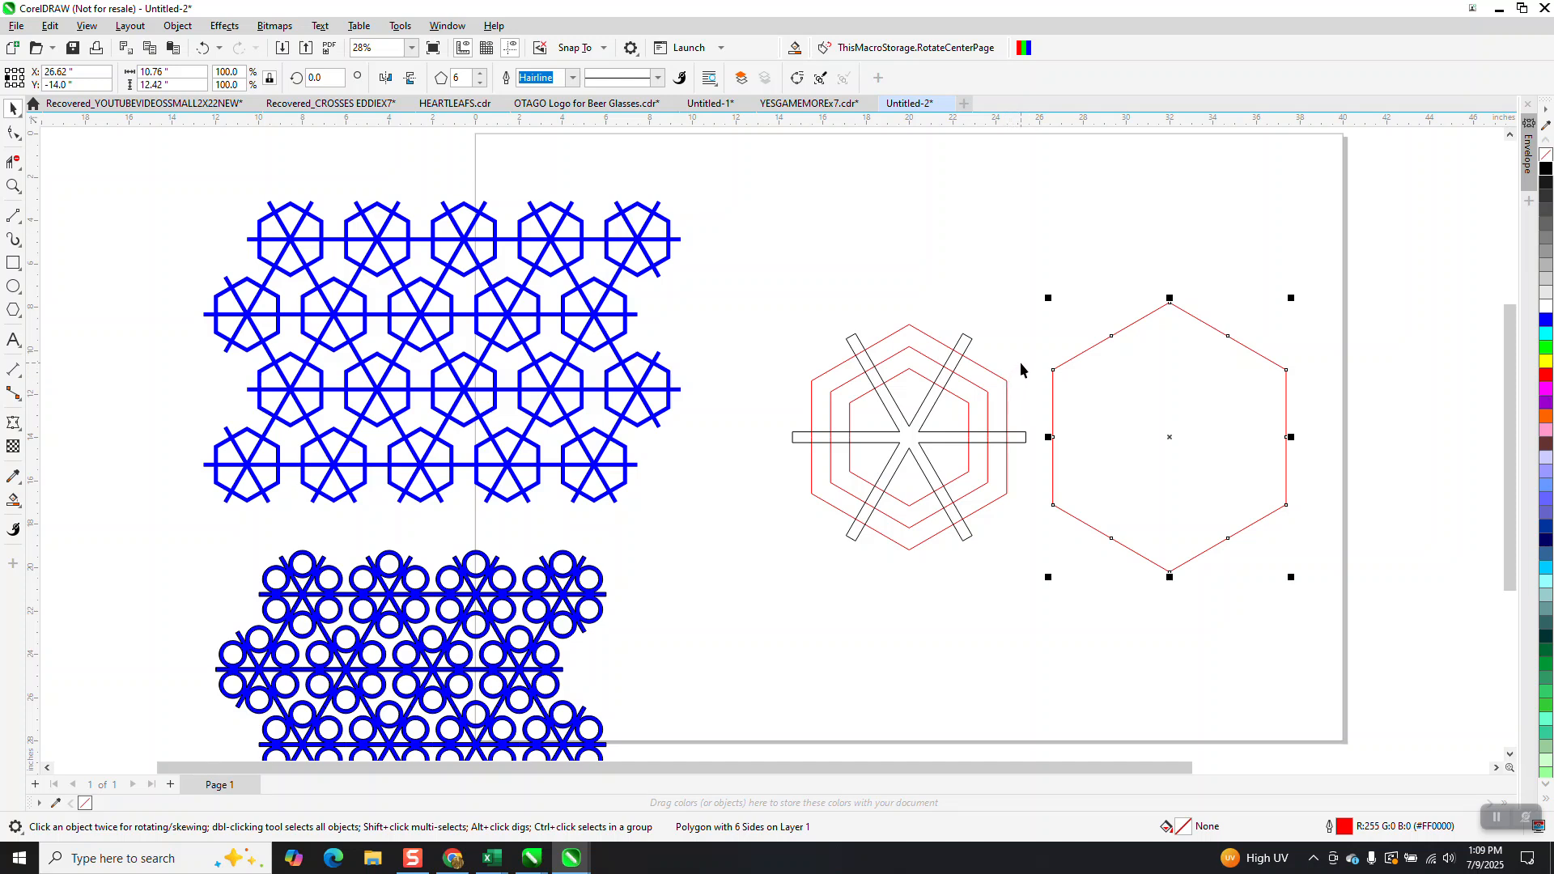
drag(1016, 344, 967, 417)
click(714, 77)
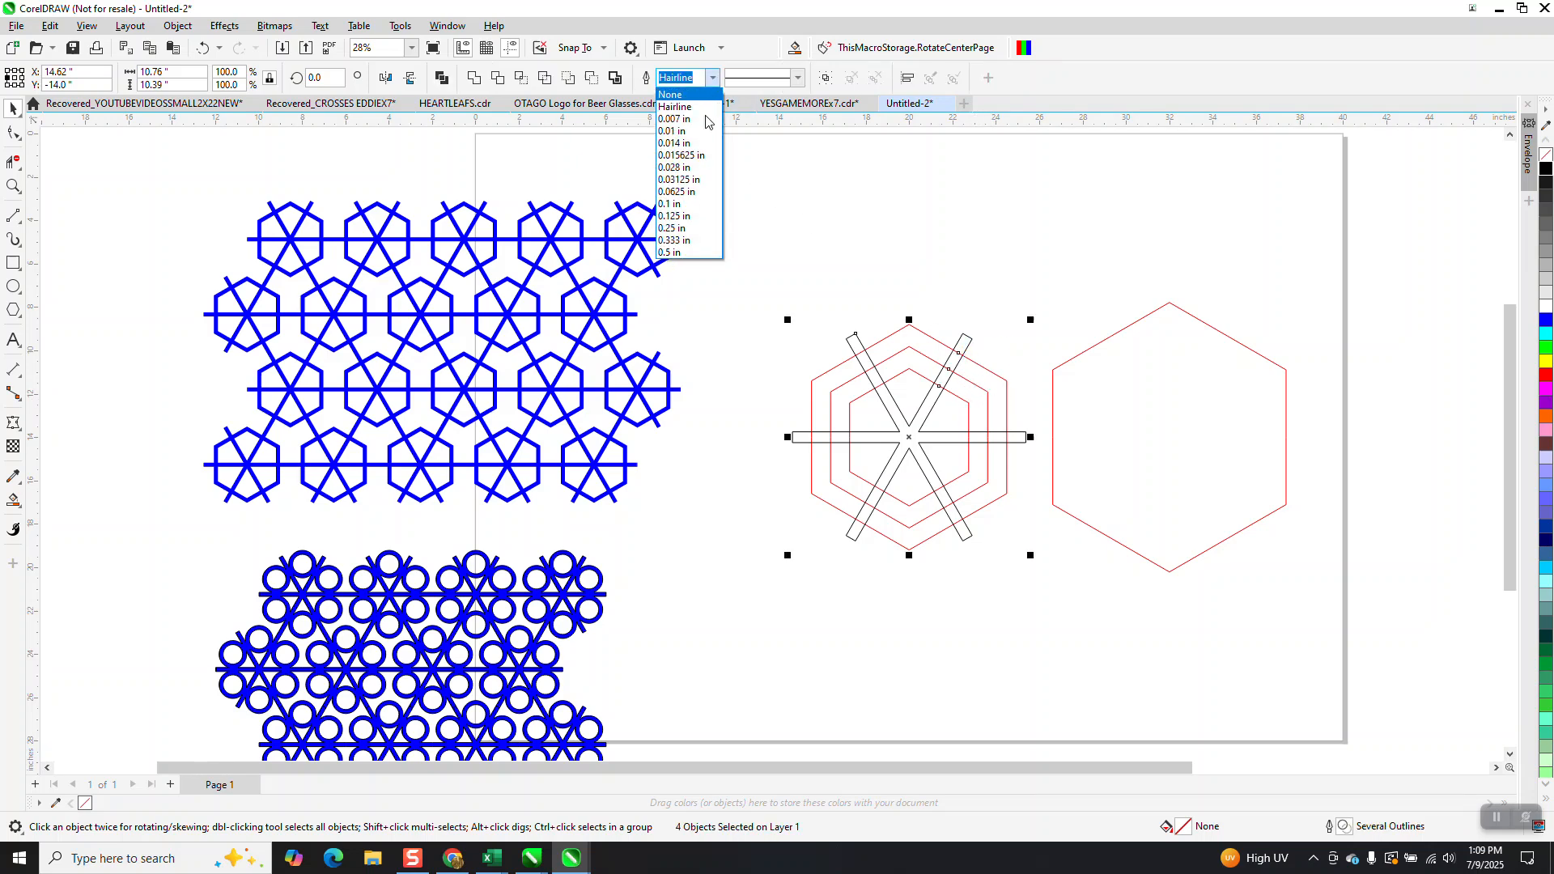
click(683, 257)
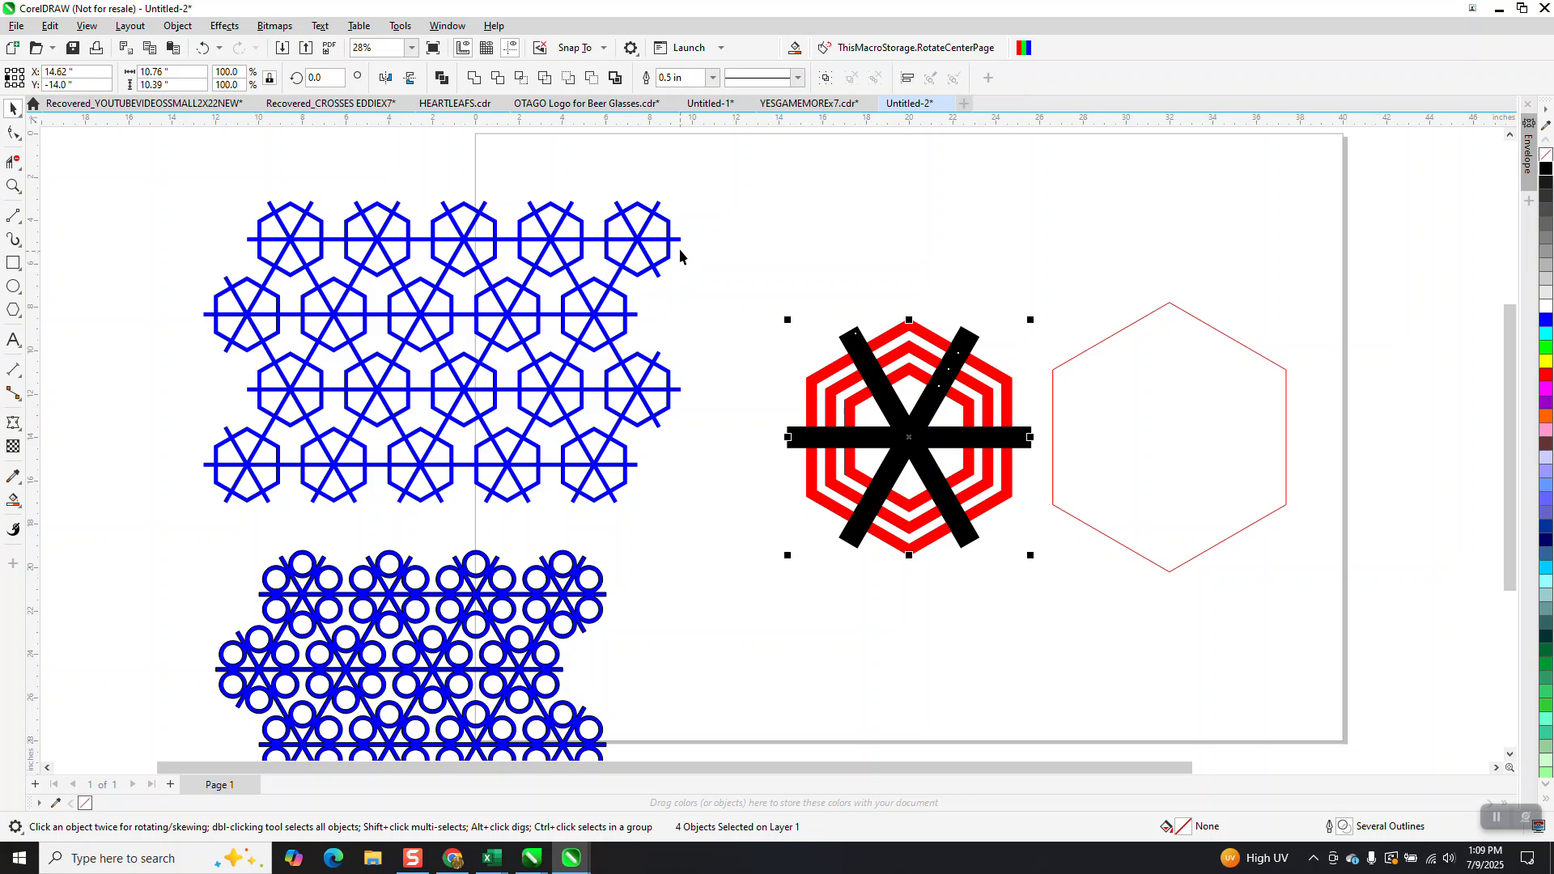
click(203, 47)
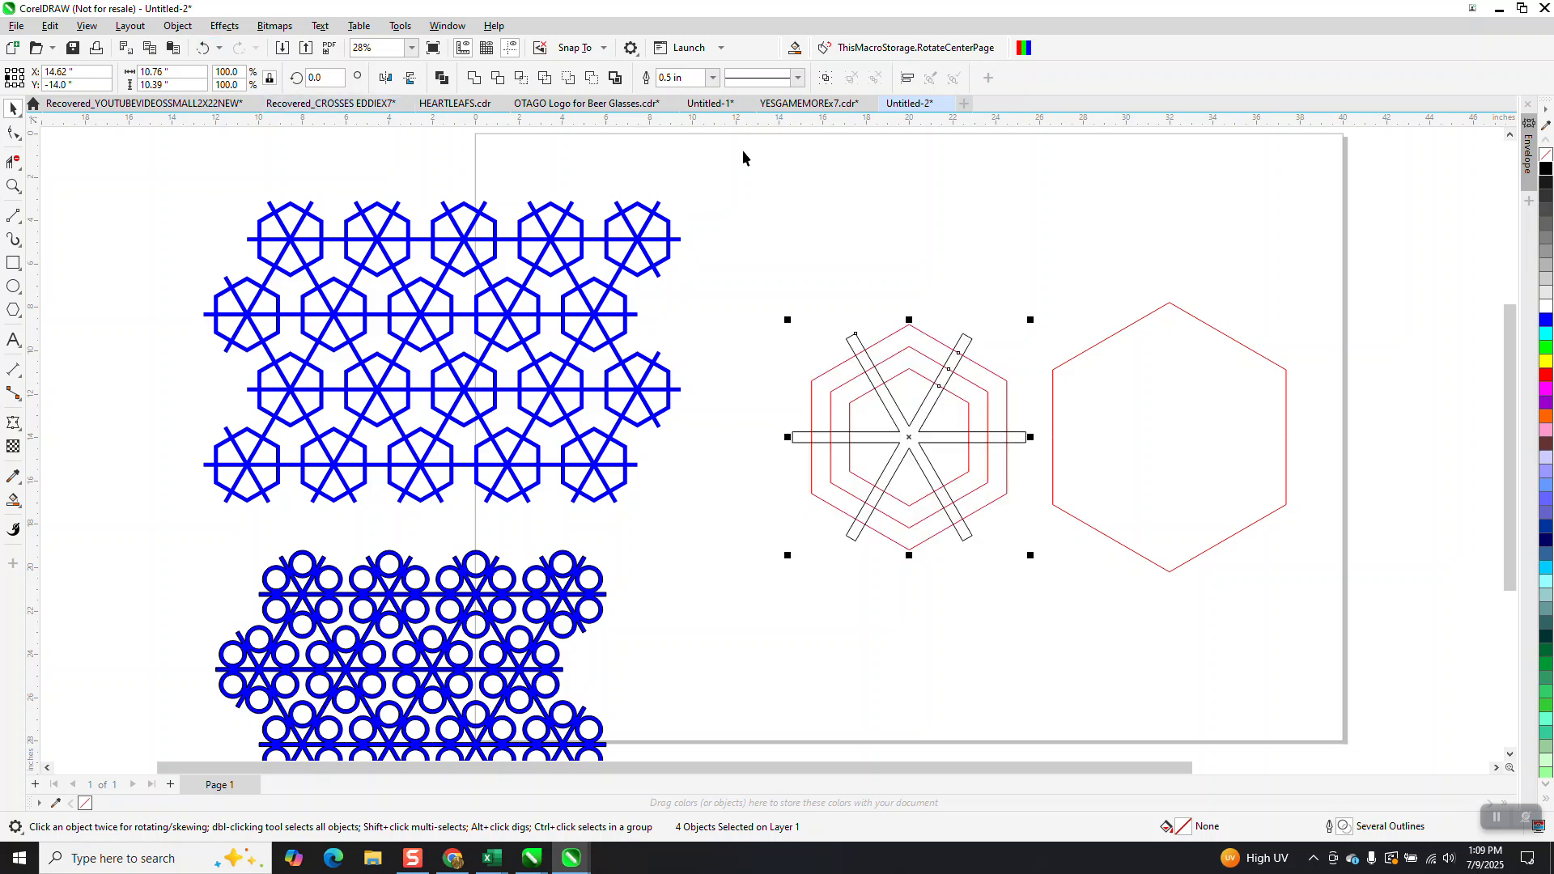
Move the welded six-spoke shape 12 in to the right, onto the large hexagon
click(1002, 299)
click(974, 349)
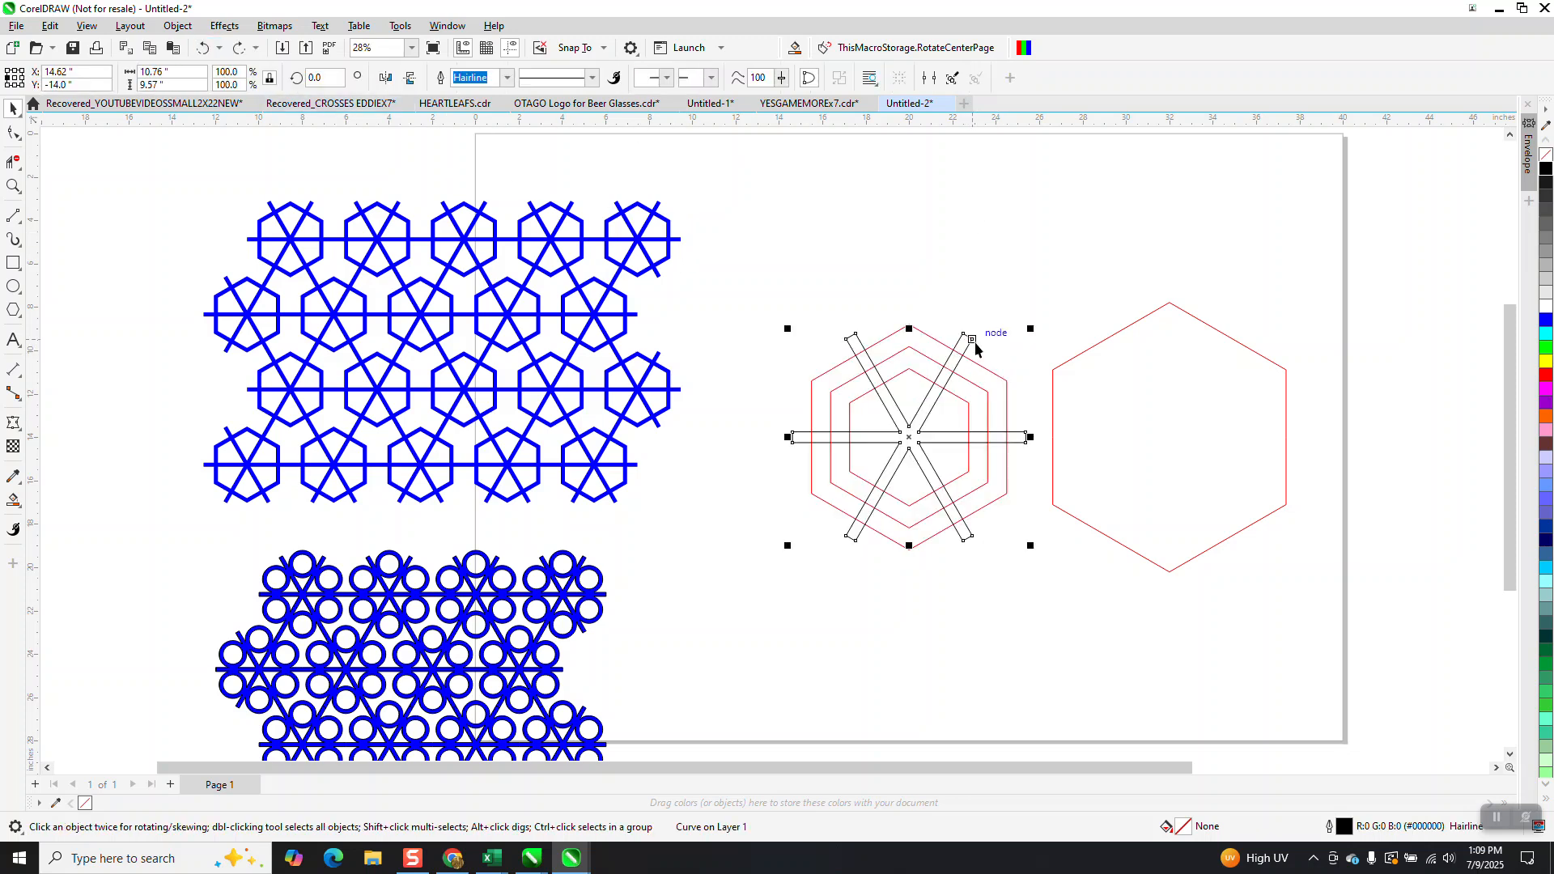
key(Right)
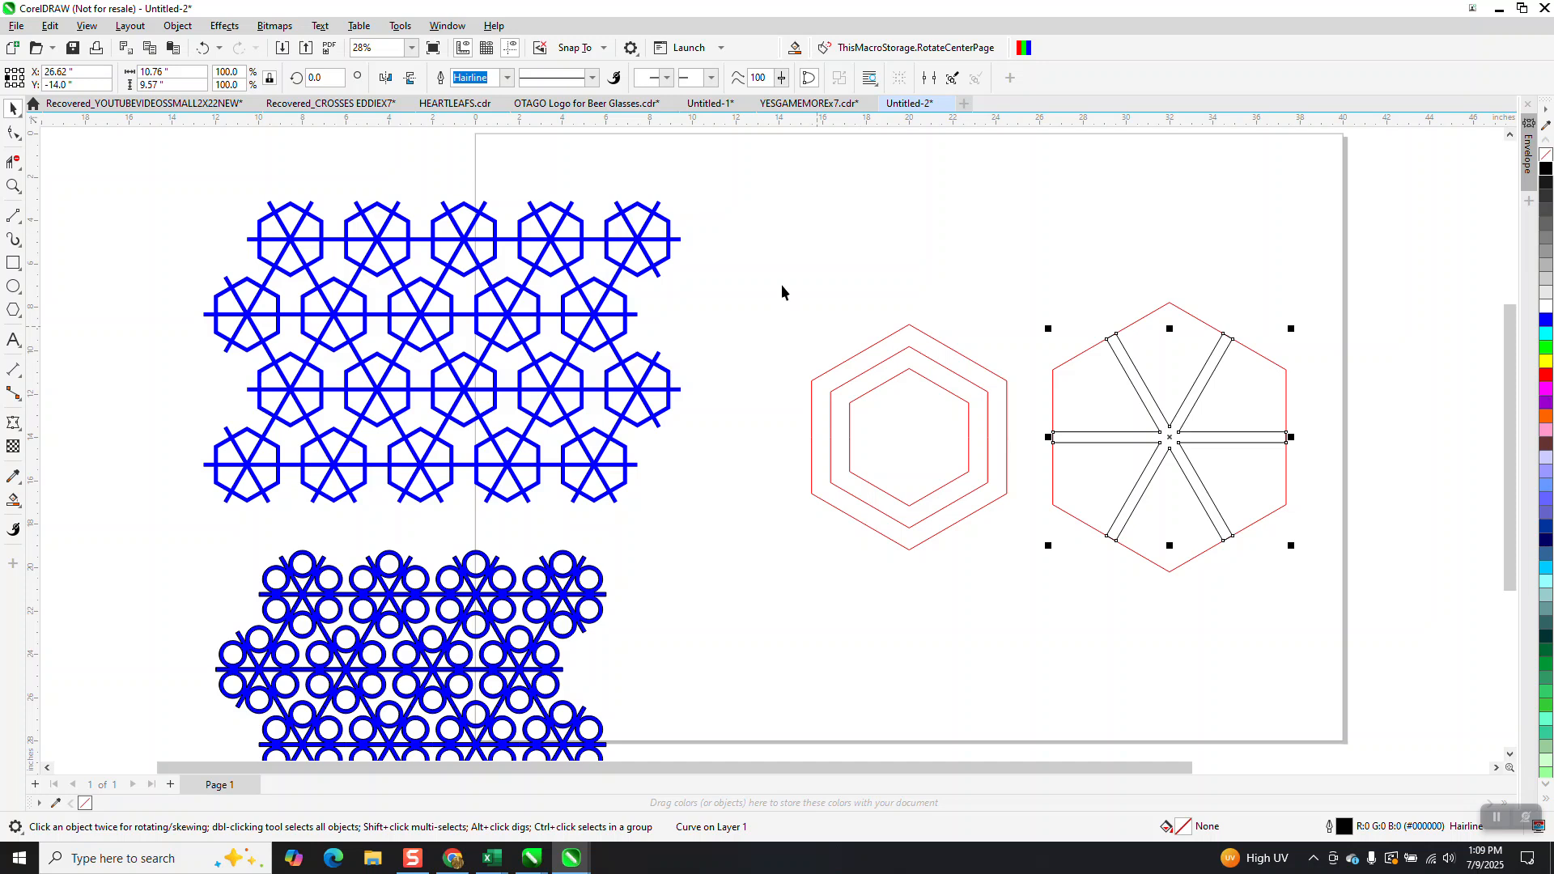
Set the outline width of the three concentric hexagons to 0.5 in
drag(967, 510, 1027, 575)
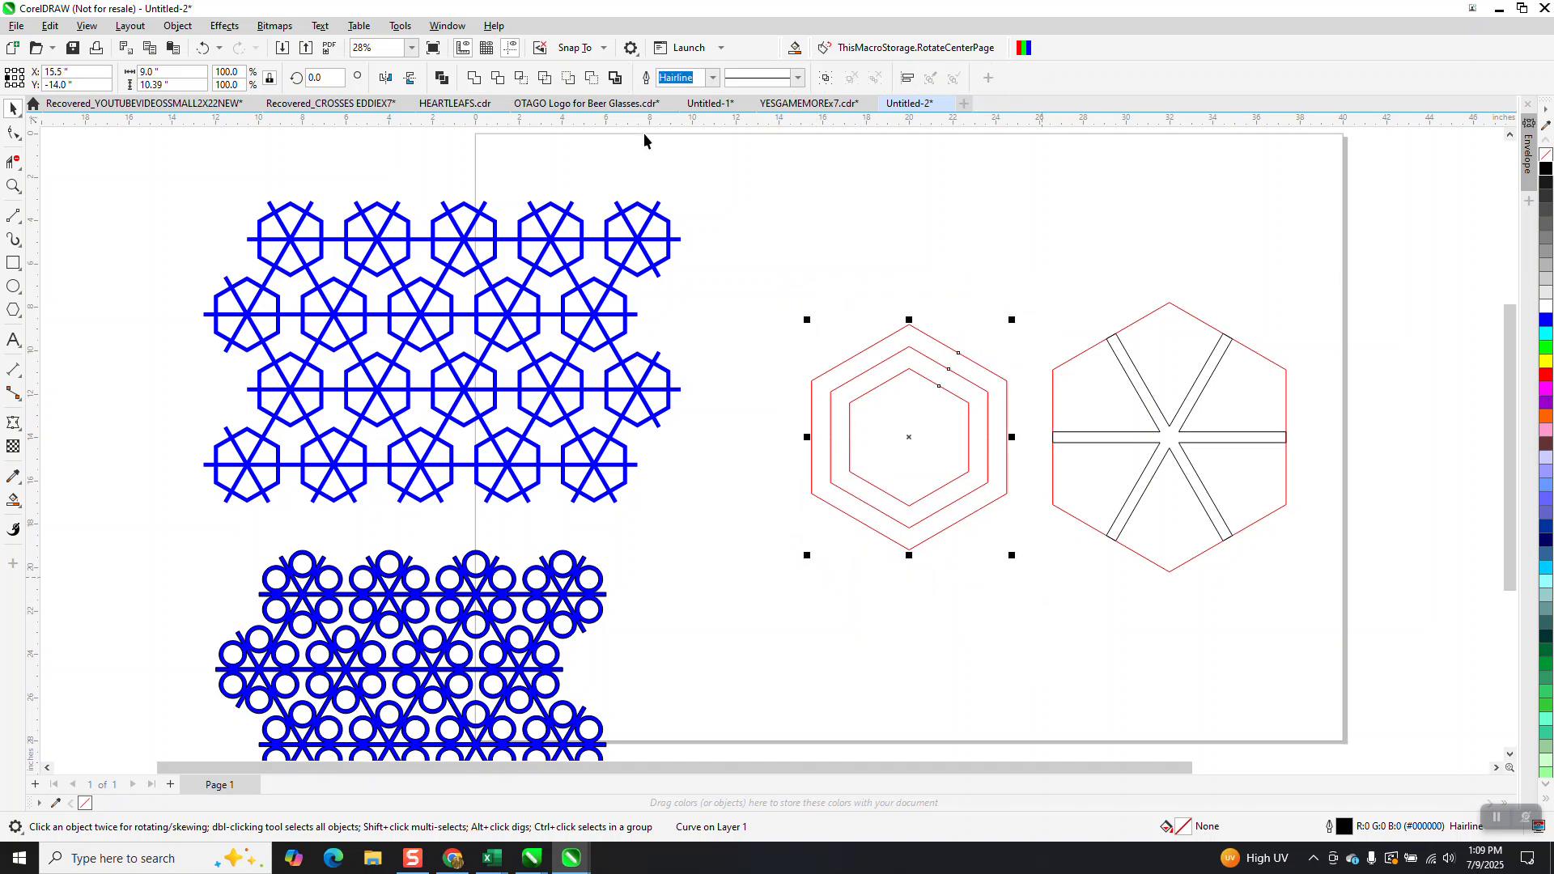
click(713, 77)
click(692, 260)
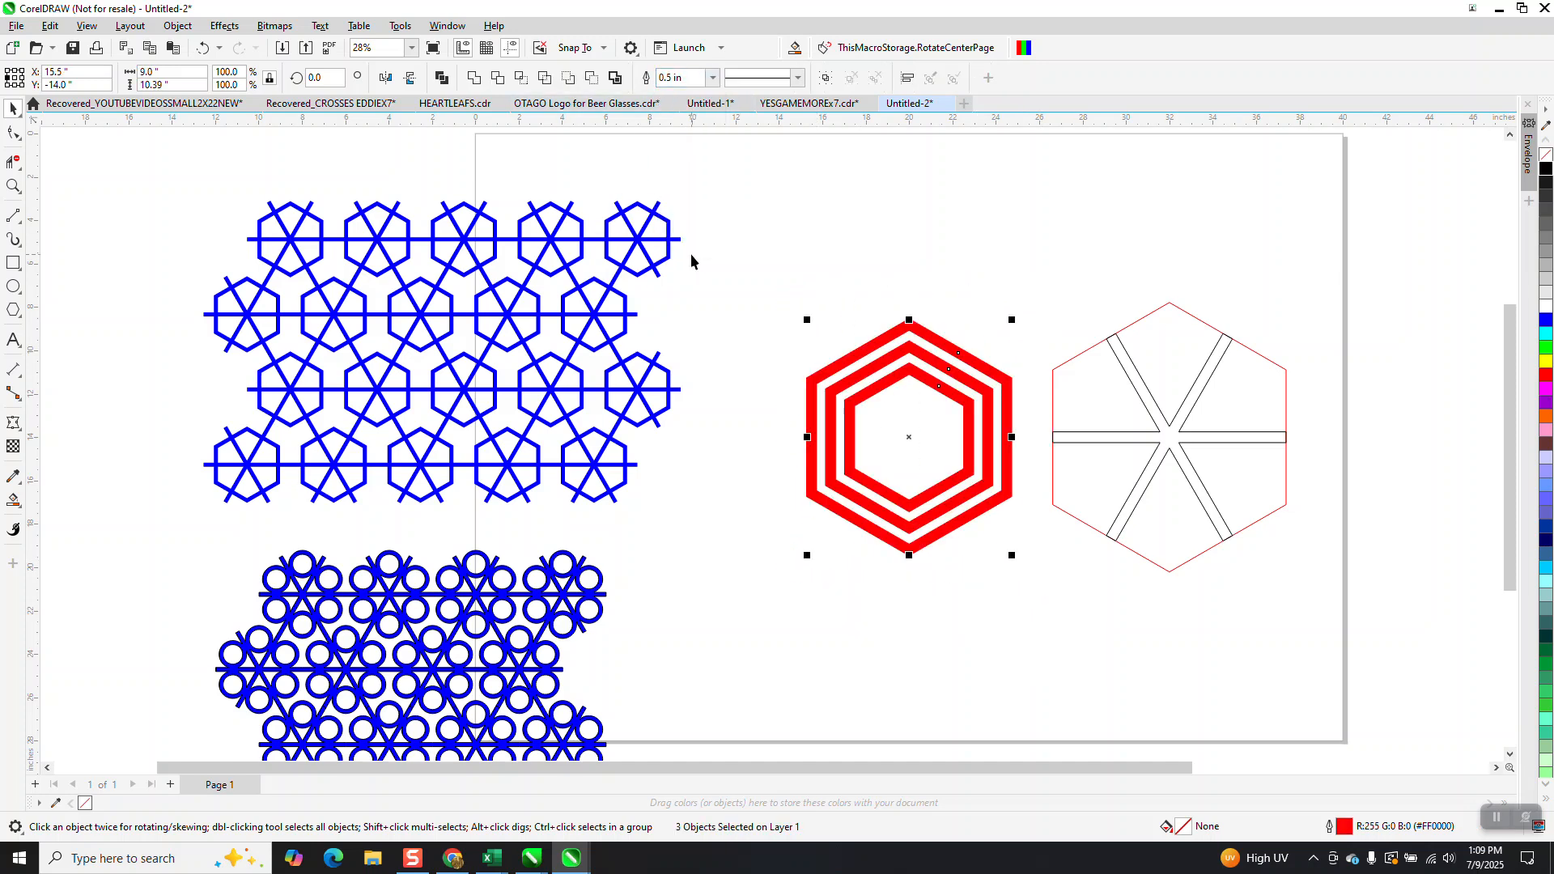
Convert the three thick hexagon outlines to objects and give them no fill and a black hairline outline
click(178, 26)
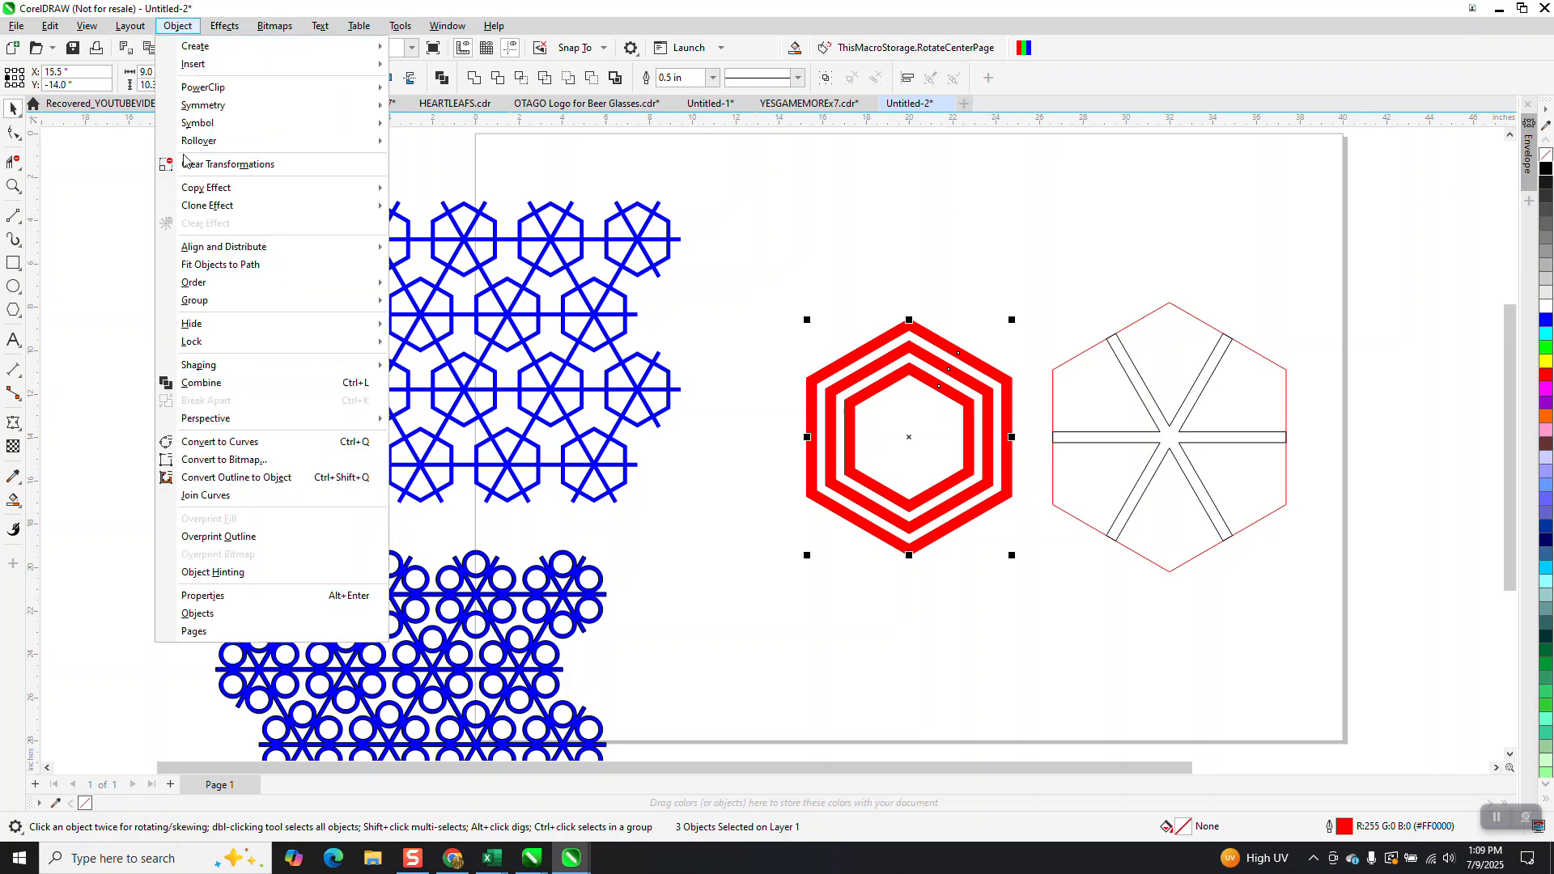
click(207, 478)
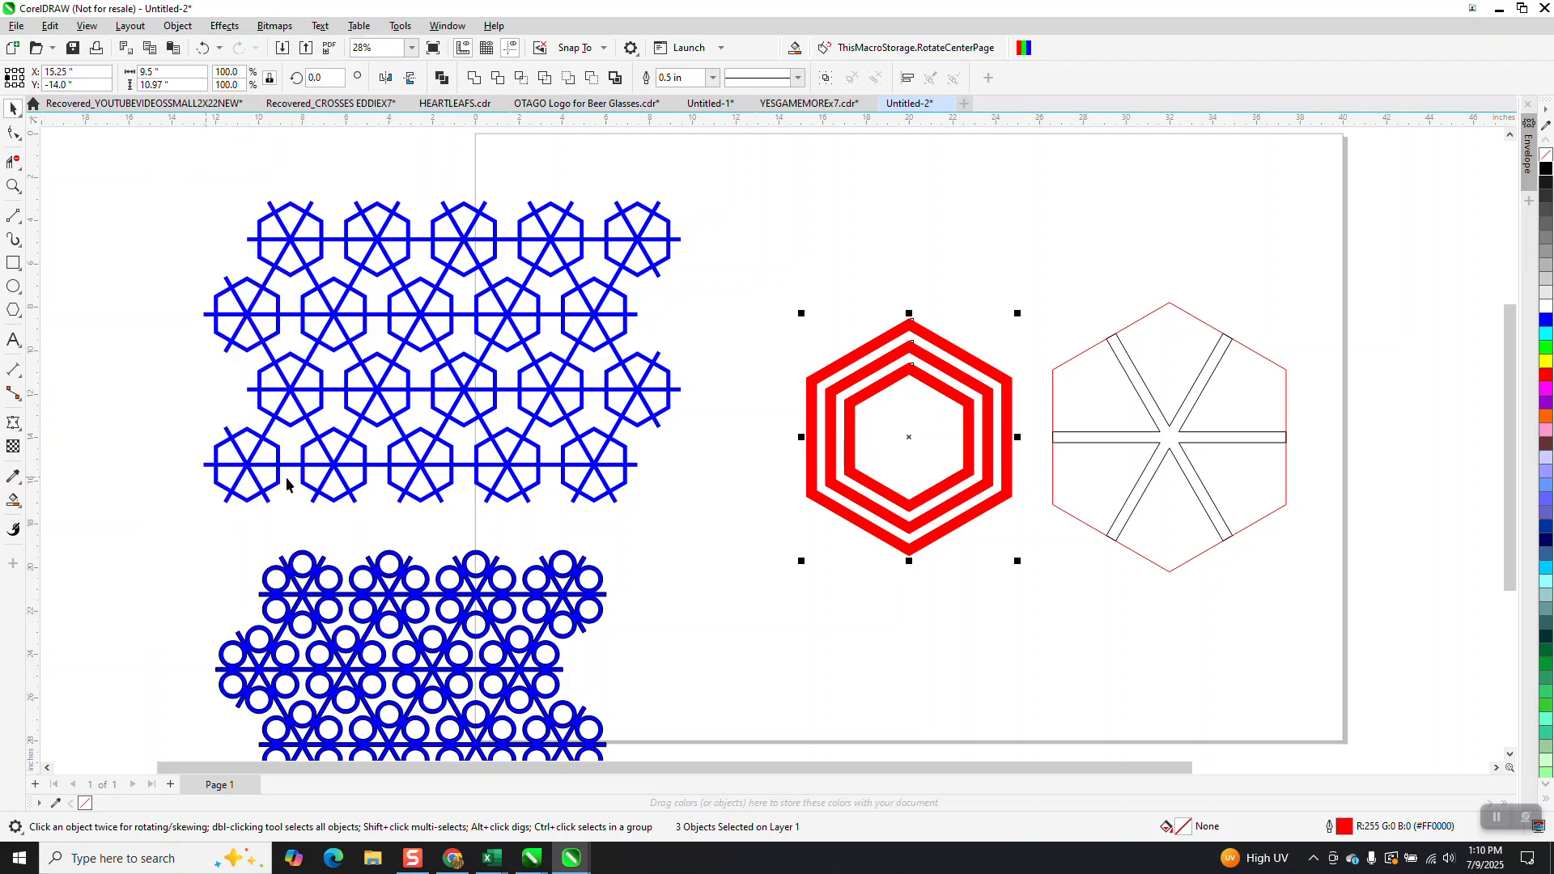
click(1546, 158)
right_click(1546, 170)
Centre the six-spoke shape on the page over the hexagon rings and weld them all into one web shape
click(1133, 397)
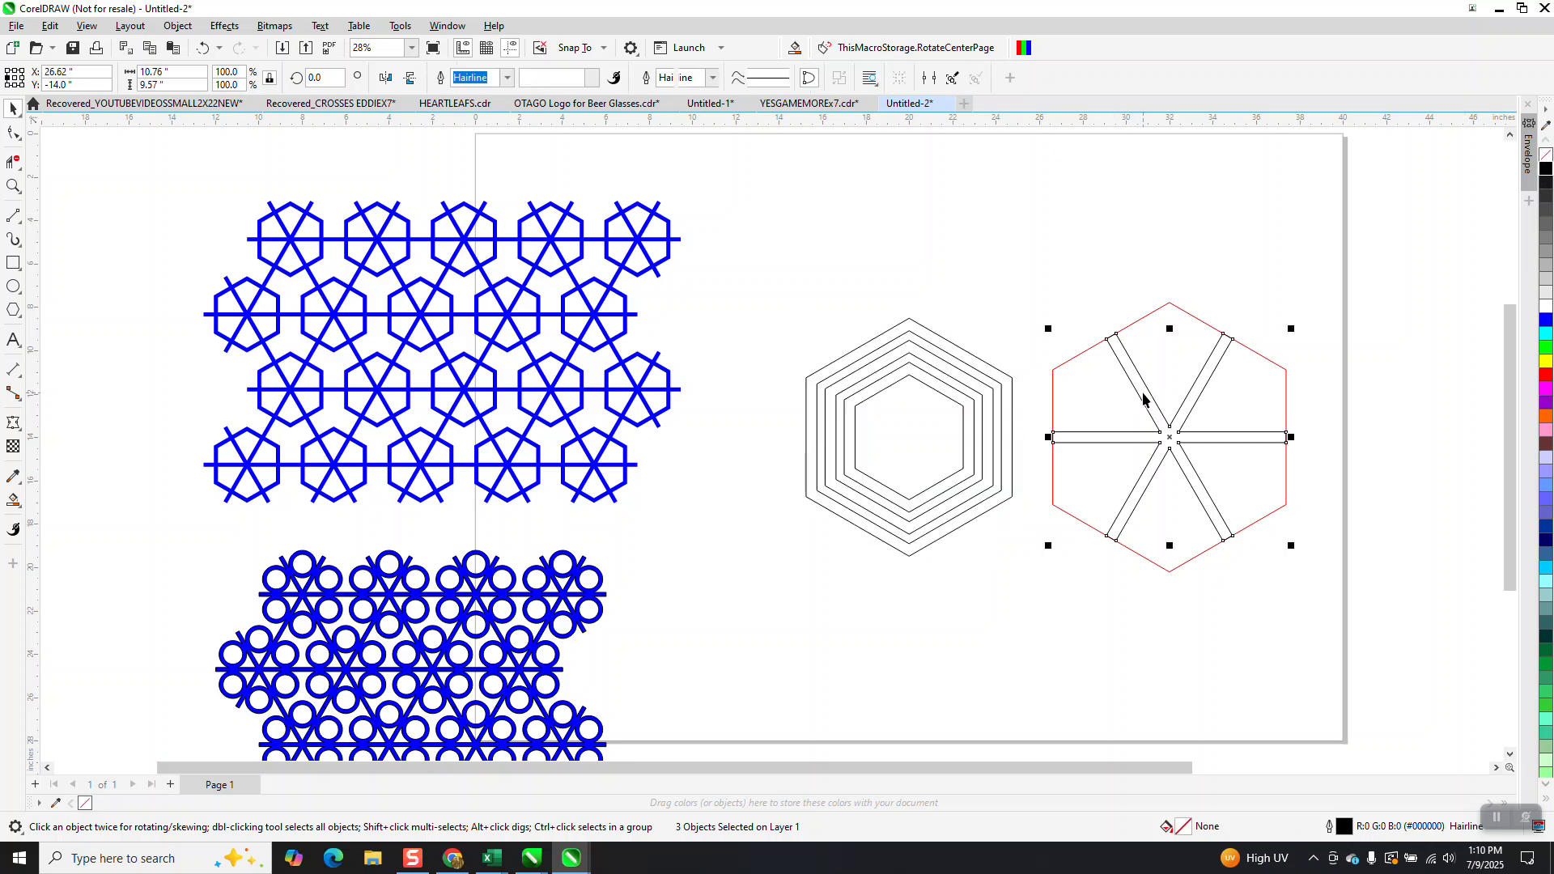
key(p)
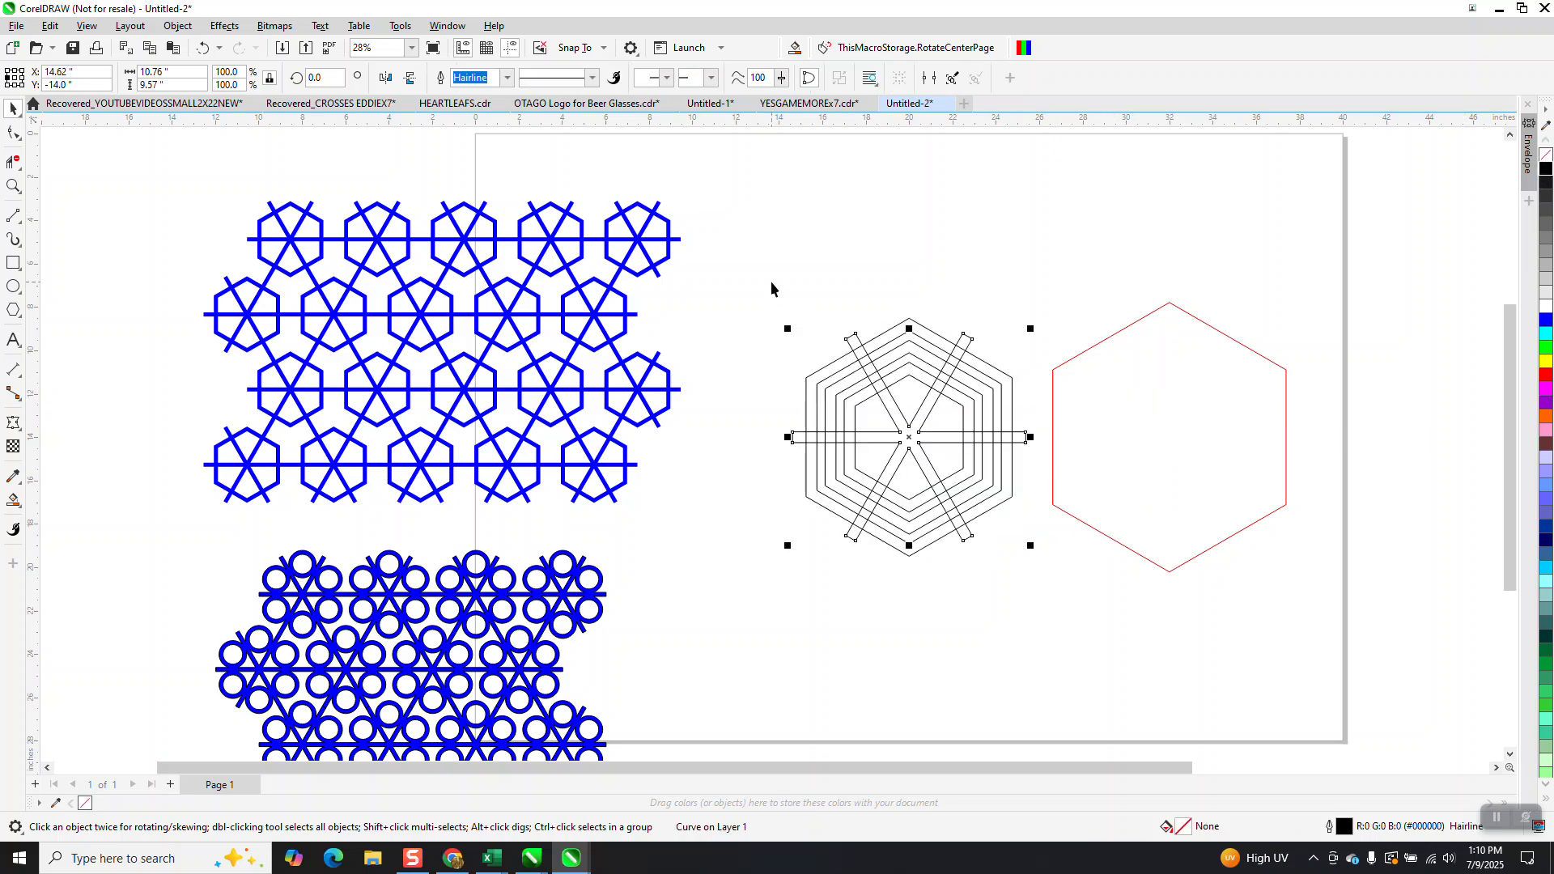
drag(770, 280, 1037, 585)
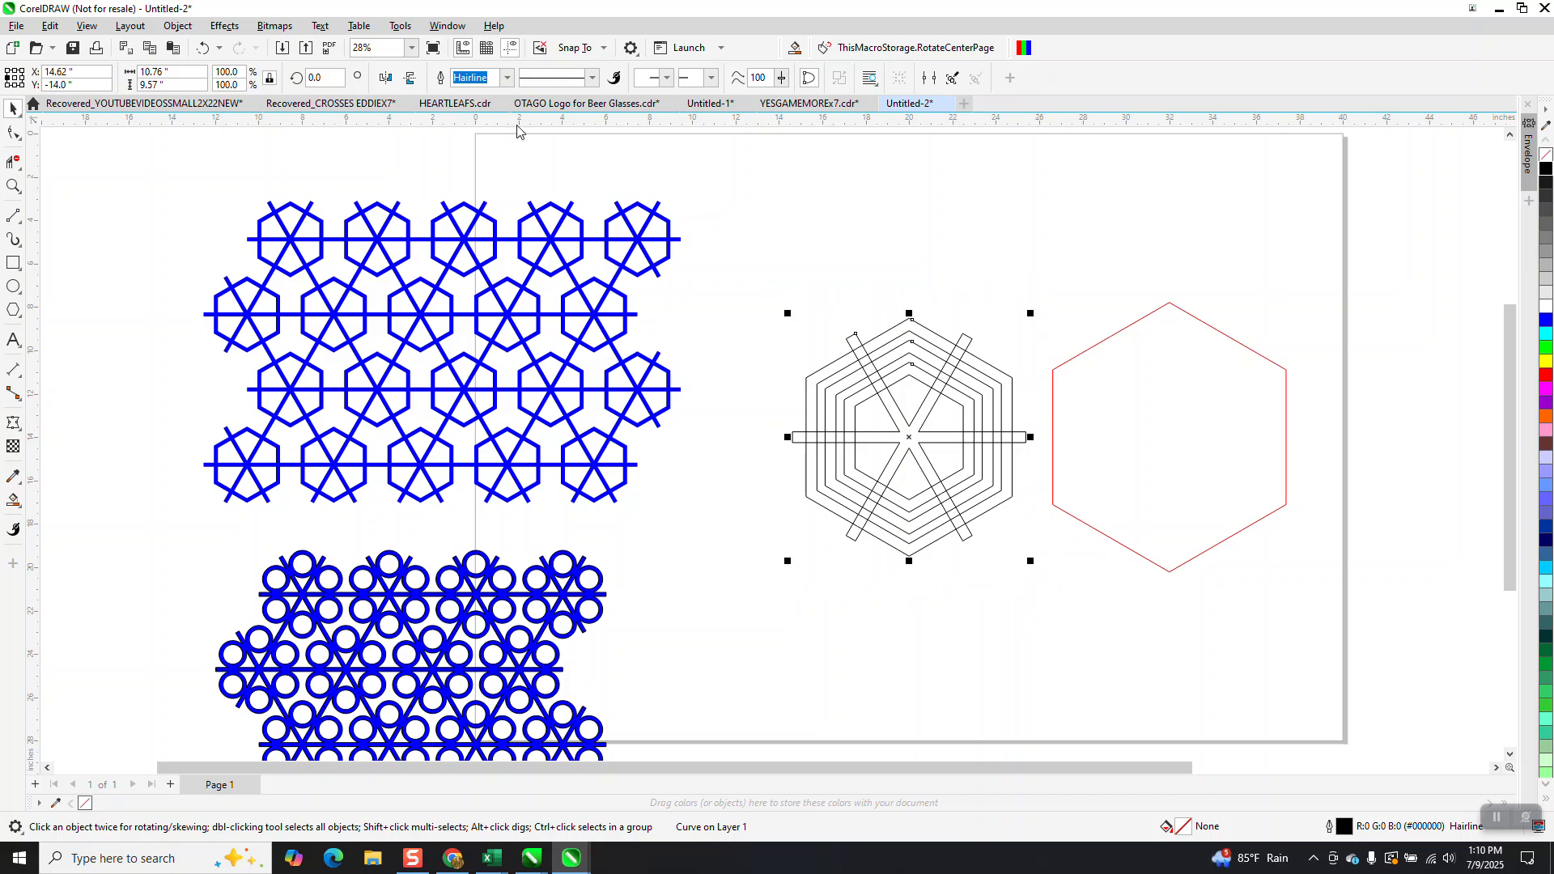
click(476, 78)
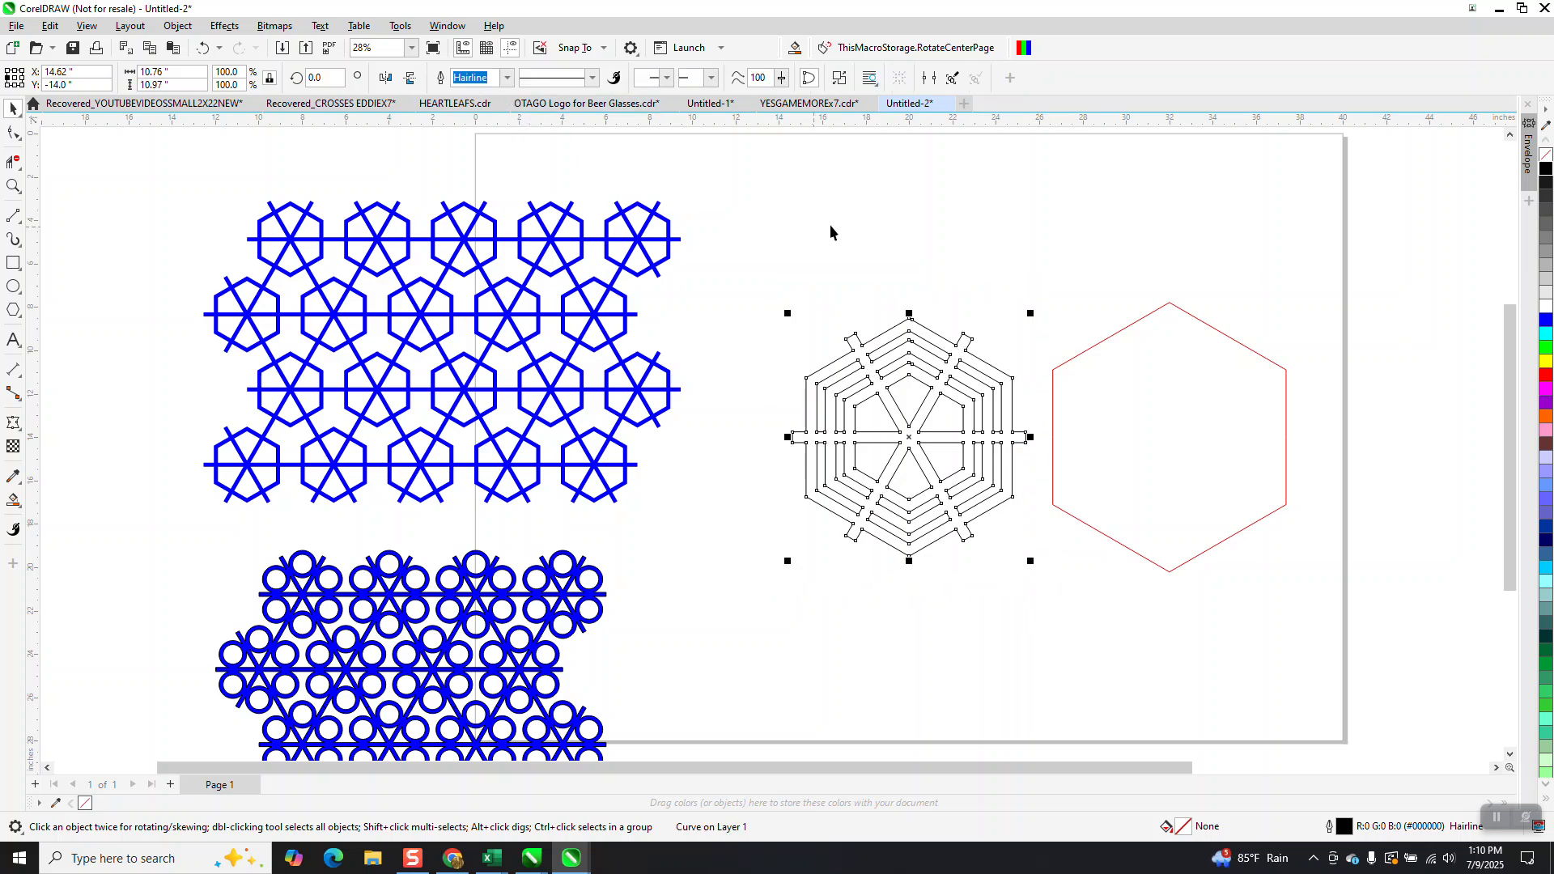
Delete the leftover large red hexagon beside the web shape
click(834, 232)
click(1078, 422)
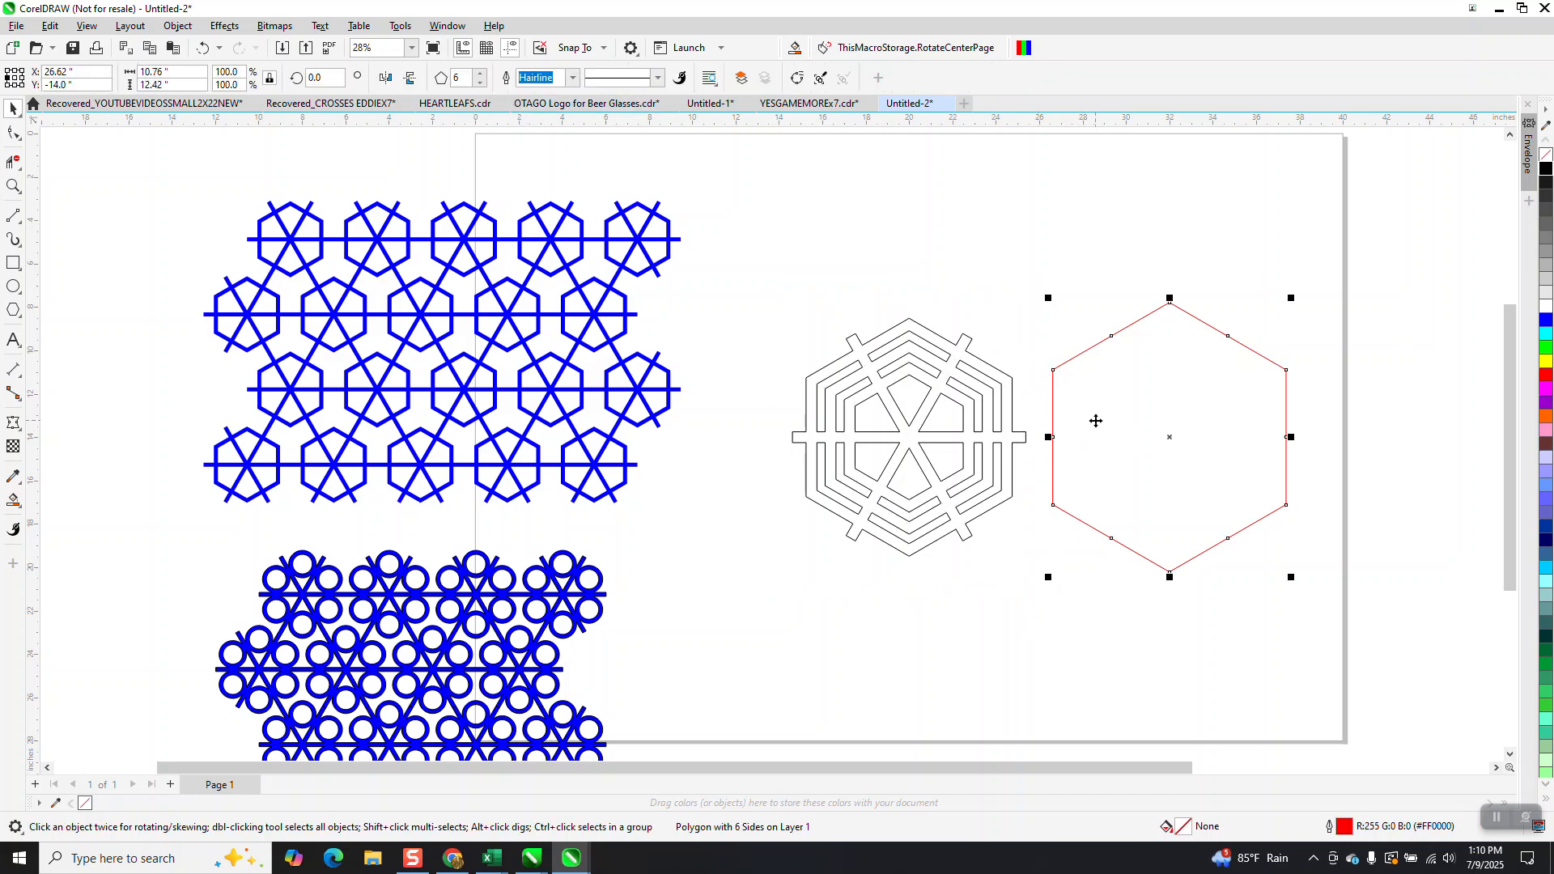
key(Delete)
Scale the welded web shape proportionally to a width of 4 in
click(1014, 440)
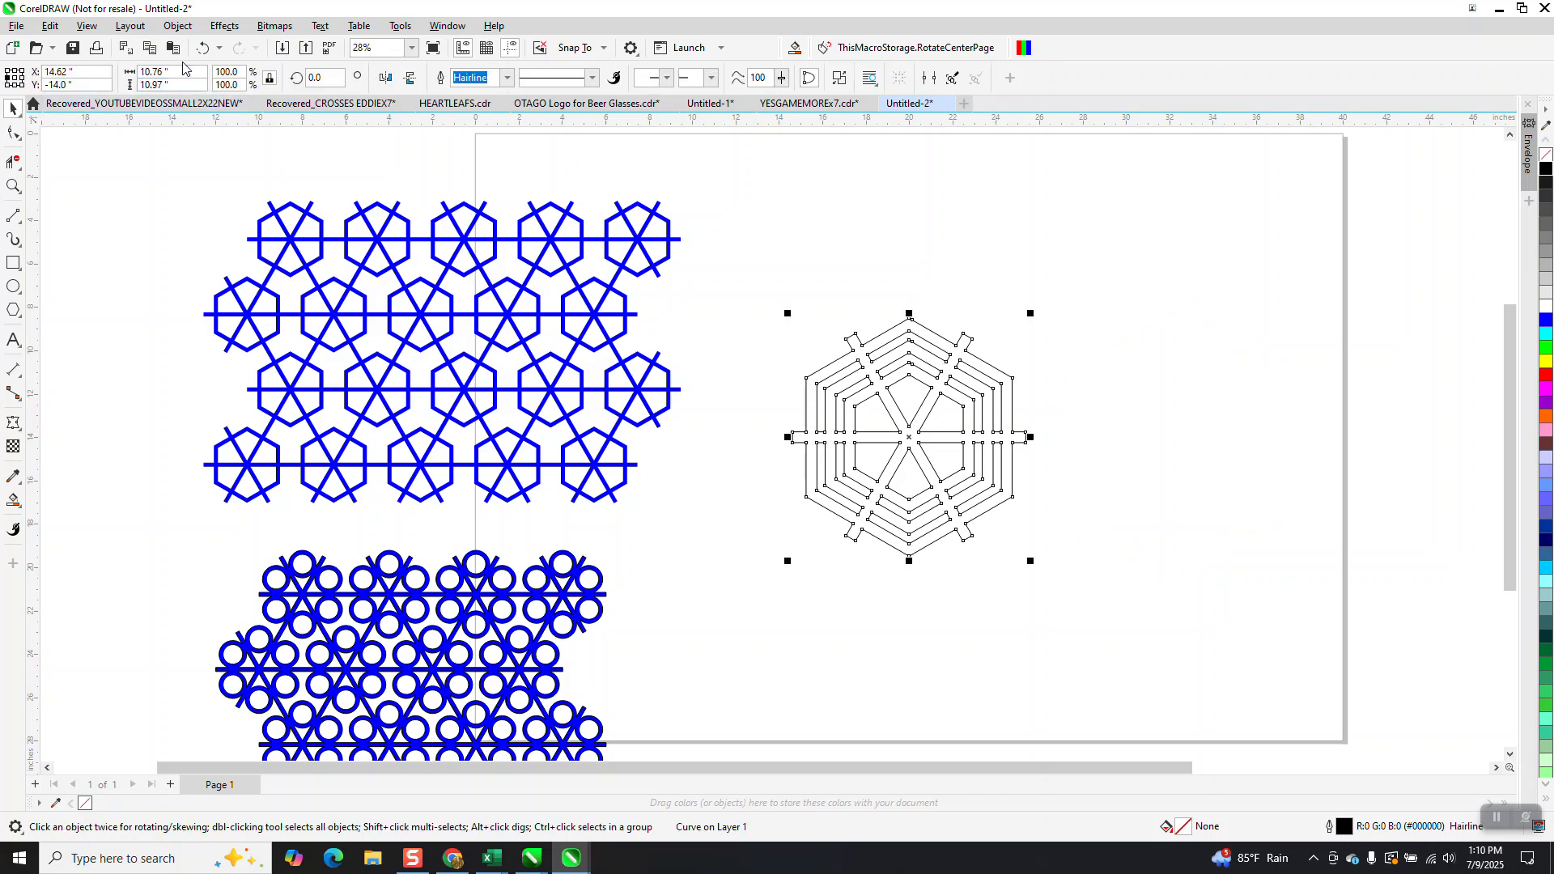
click(146, 72)
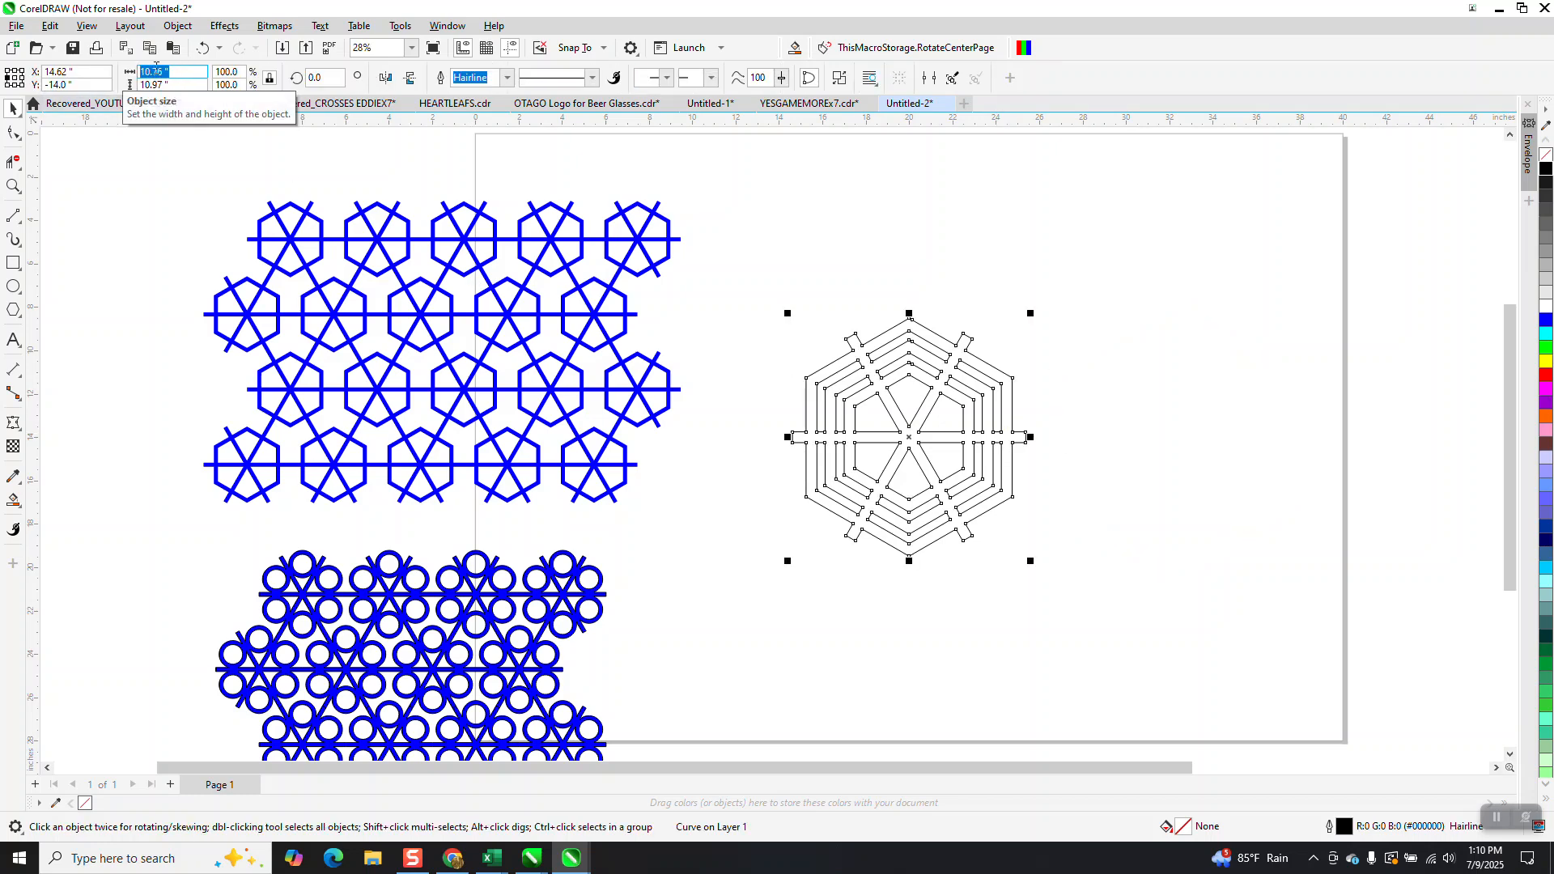
text(4)
key(Return)
Set the nudge distance to 4 in and add four copies of the web shape to its right, spaced 4 in apart
click(856, 211)
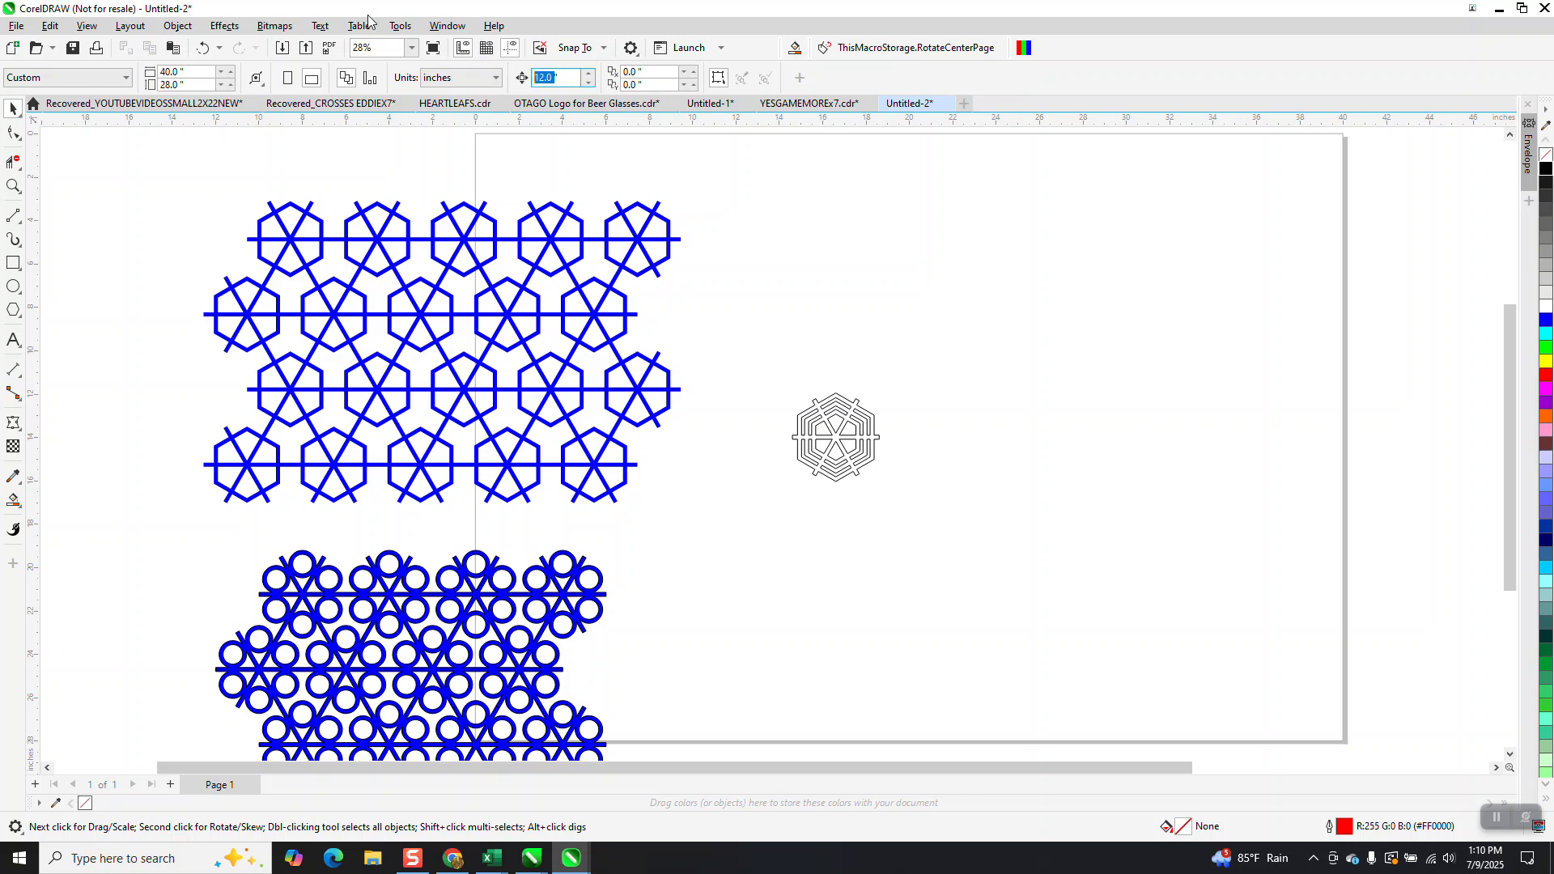
text(4)
key(Return)
click(876, 455)
key(KP_Add)
key(Right)
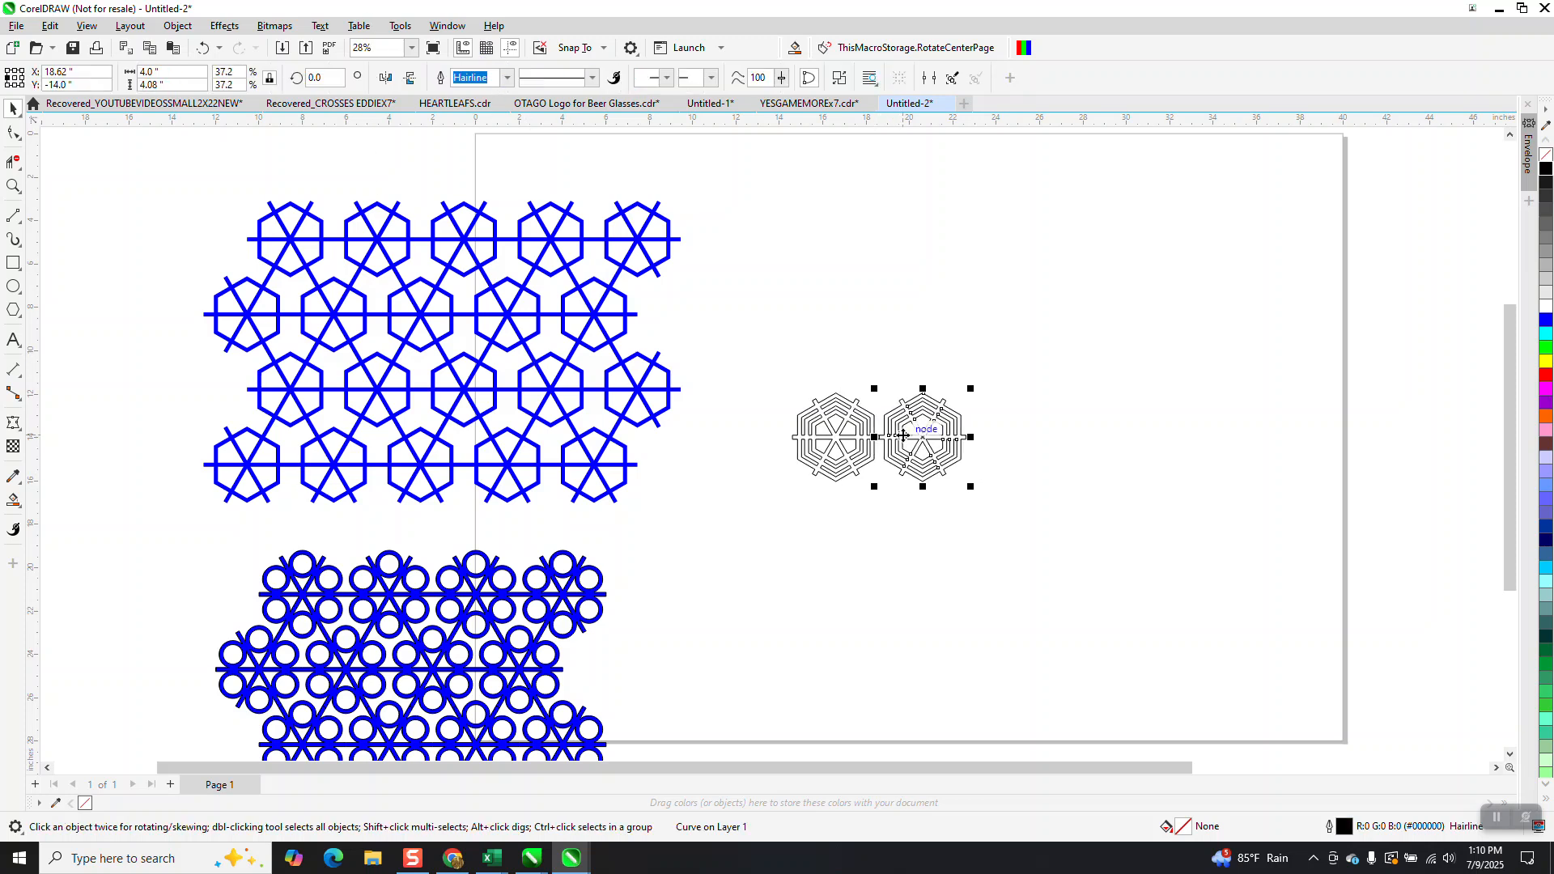
key(KP_Add)
key(Right)
key(KP_Add)
key(Right)
key(KP_Add)
key(Right)
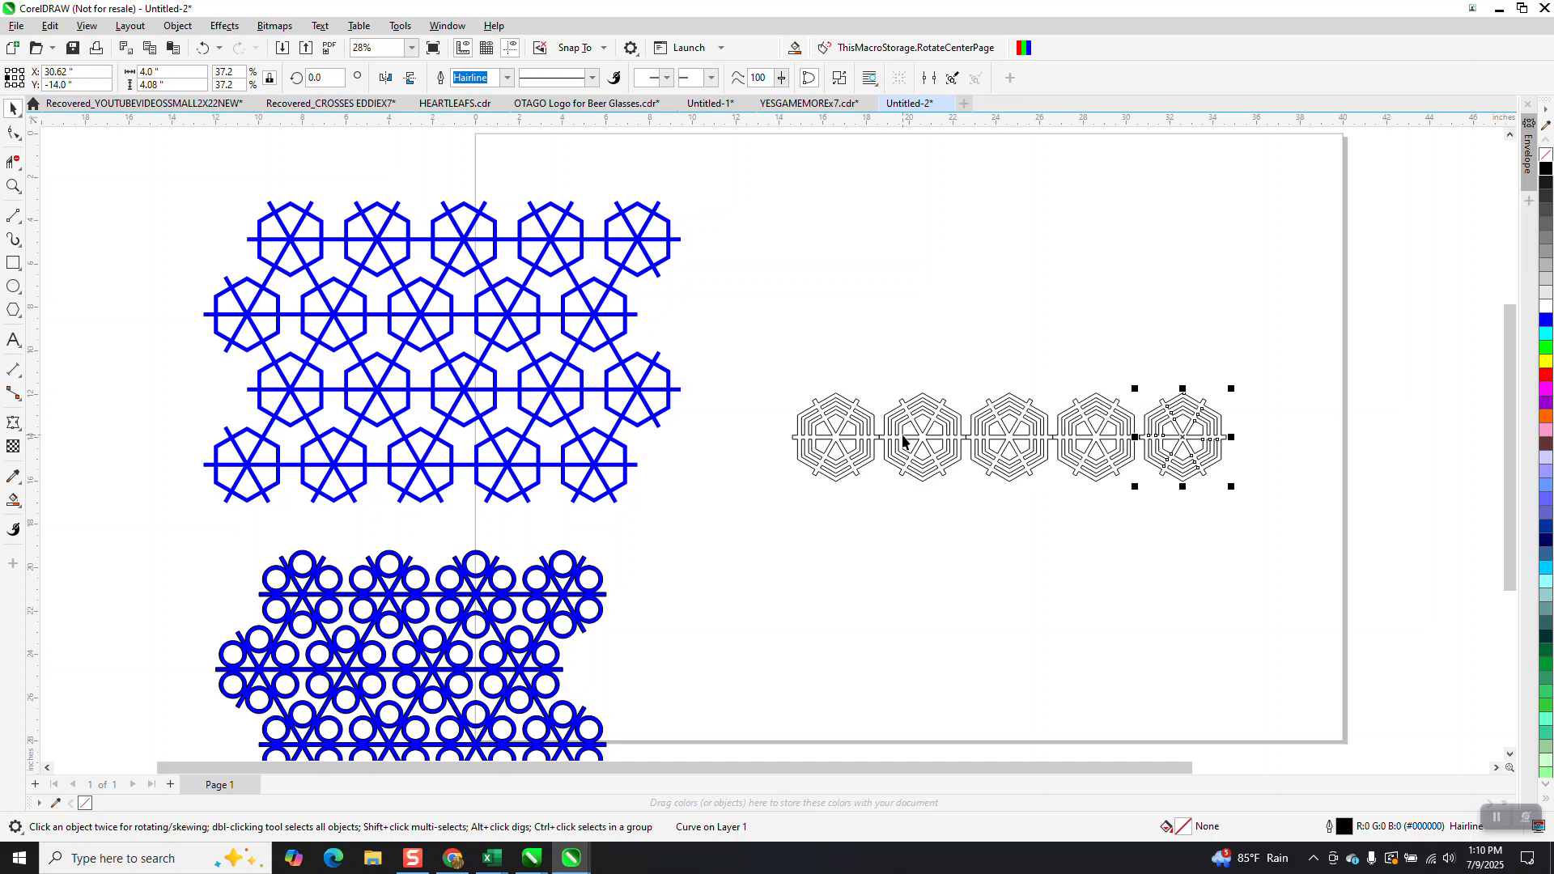
Group the row of five web shapes and place a copy above it, shifted half a unit left so the diagonal spoke ends meet
drag(753, 330, 1259, 537)
key(ctrl+g)
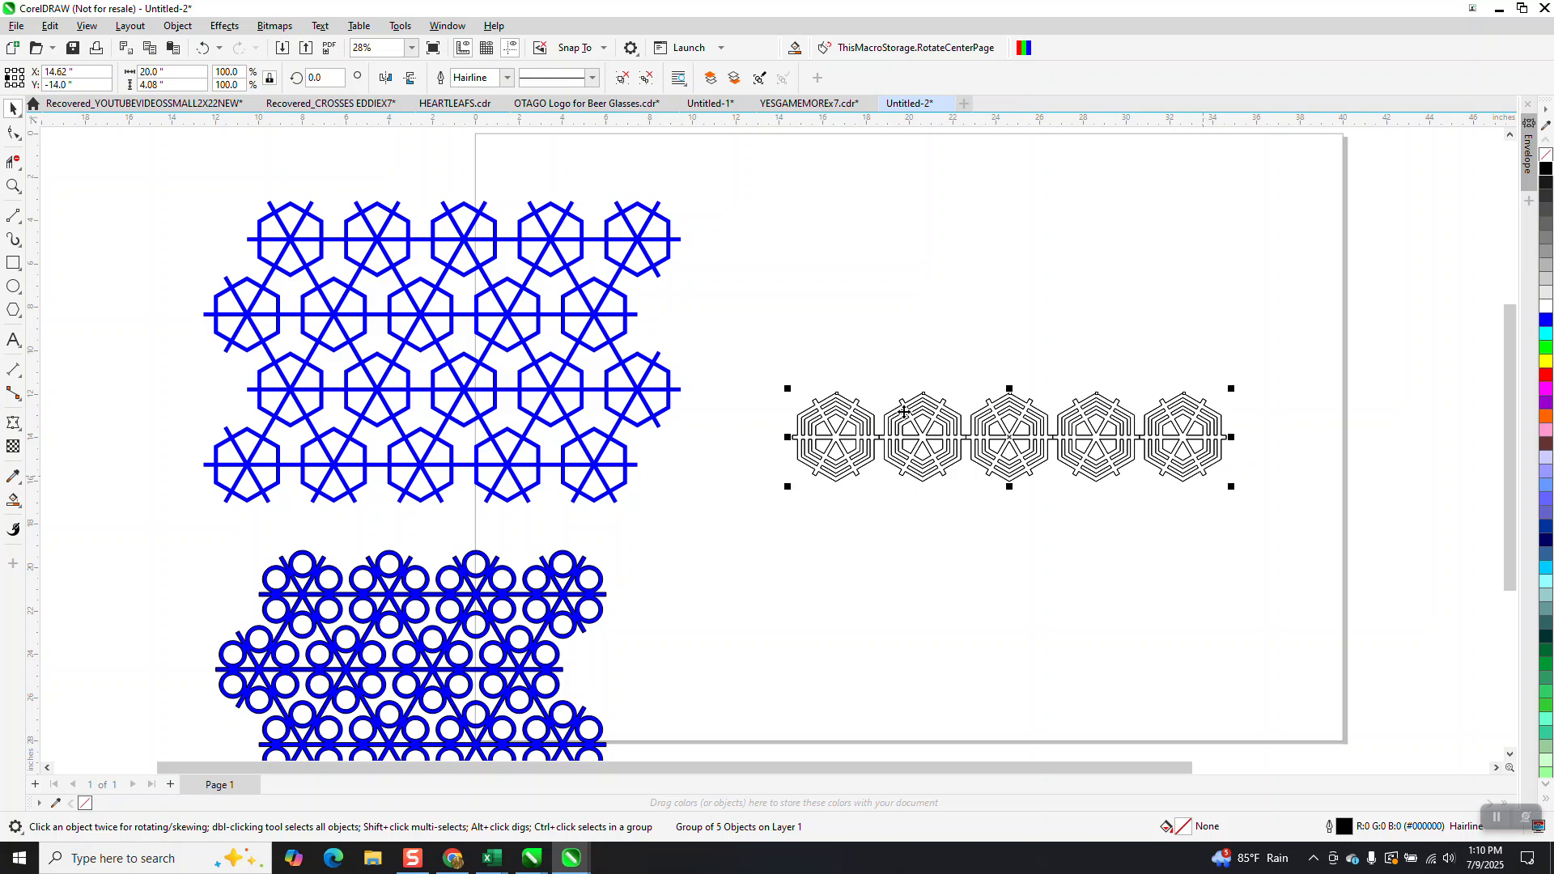
click(13, 186)
drag(1020, 372, 1311, 537)
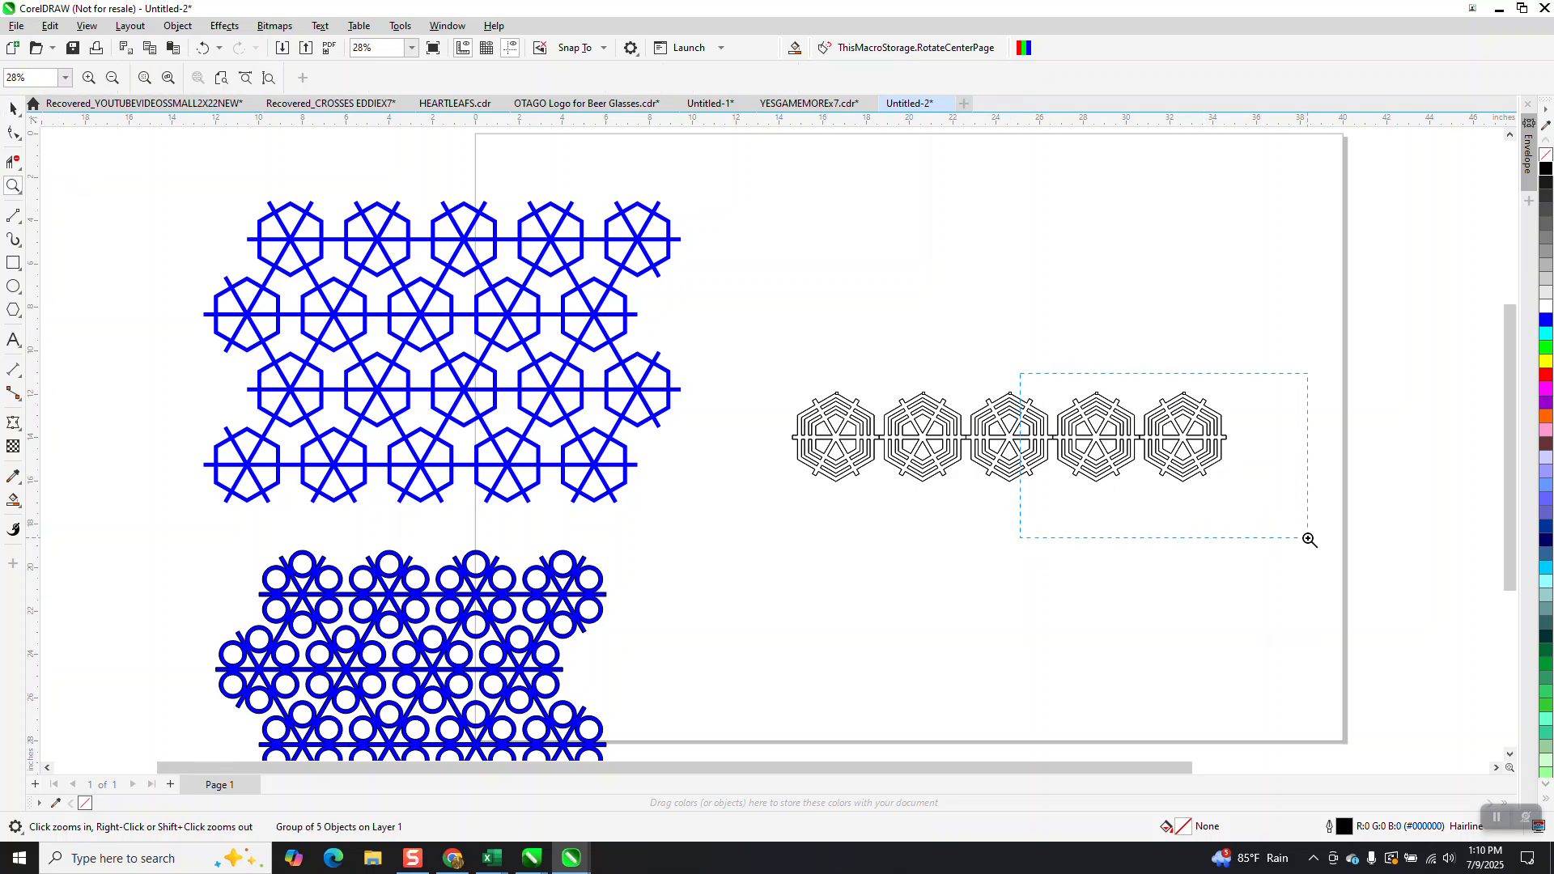
scroll(834, 477, down, 1)
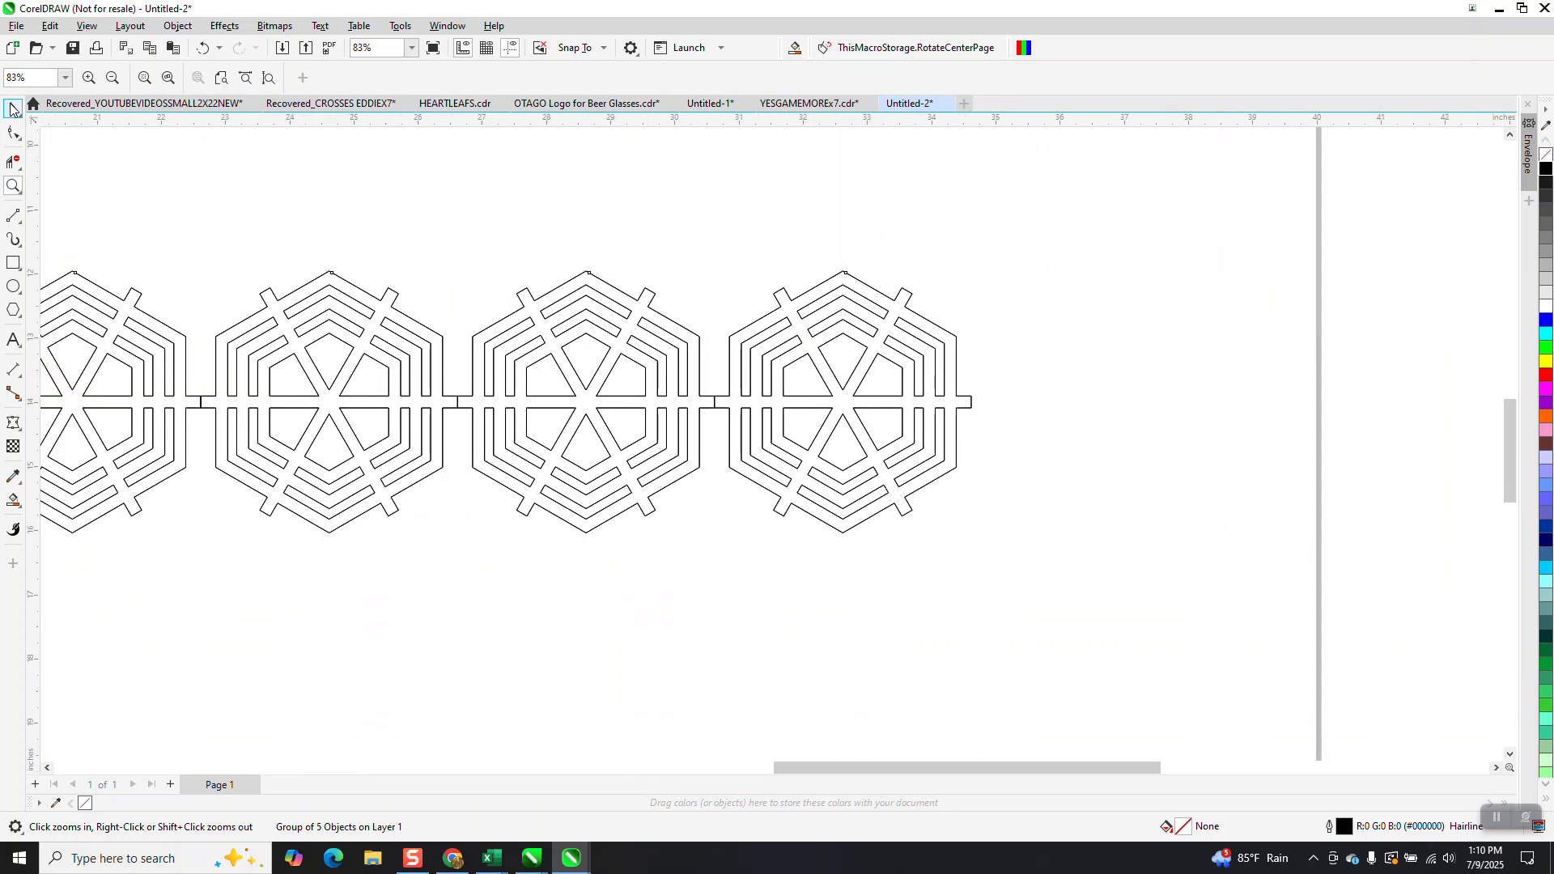
key(space)
drag(910, 506, 795, 292)
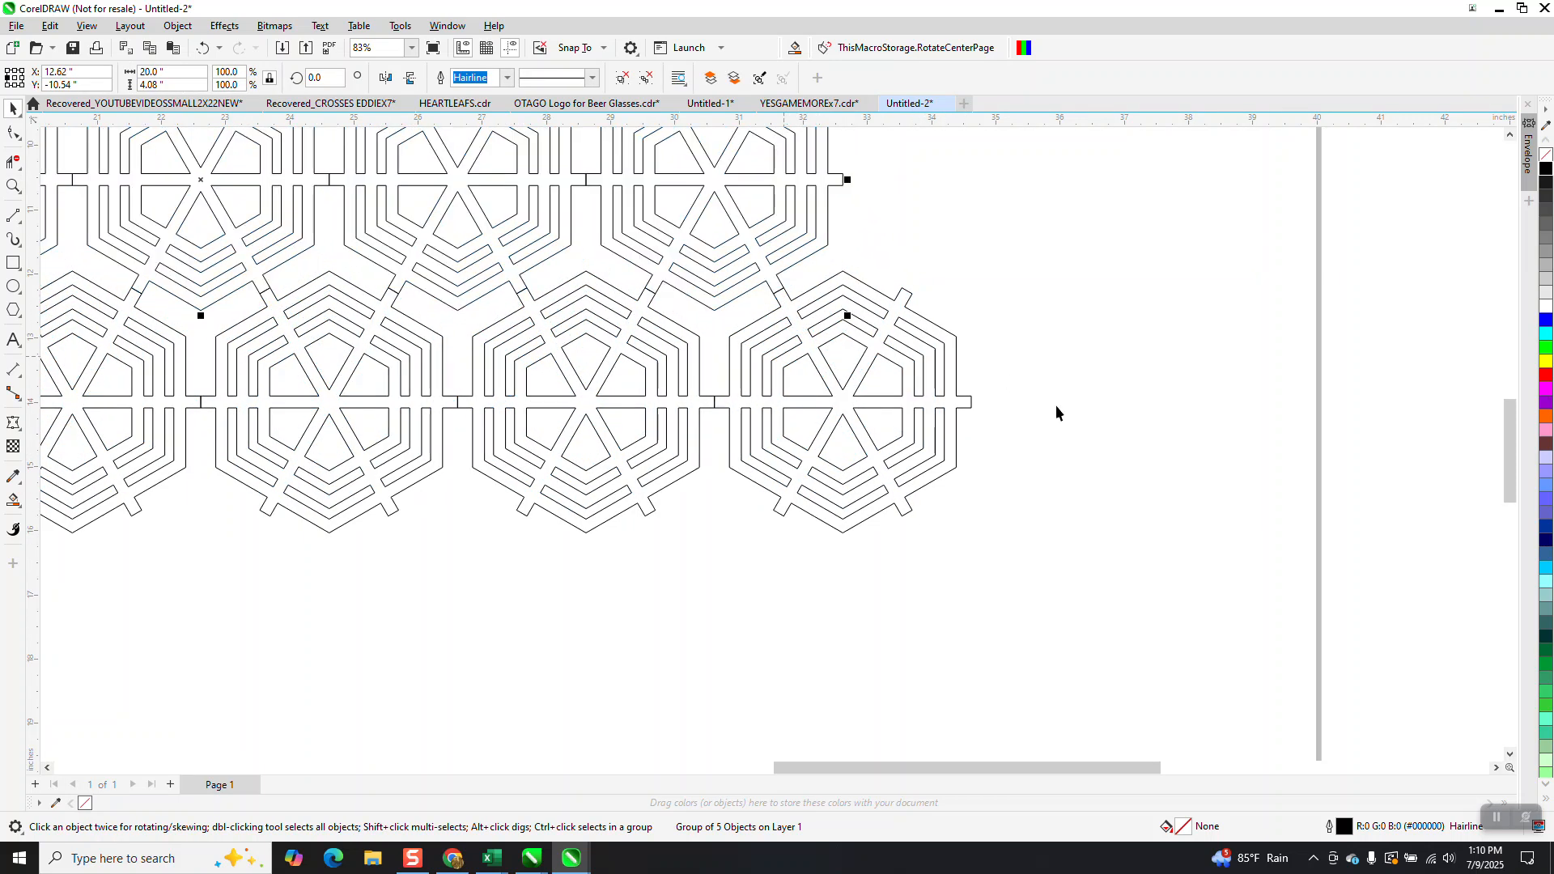
Group the two staggered rows and place a copy directly below, snapping its upper spoke ends to the lower spokes of the original
scroll(1214, 518, down, 2)
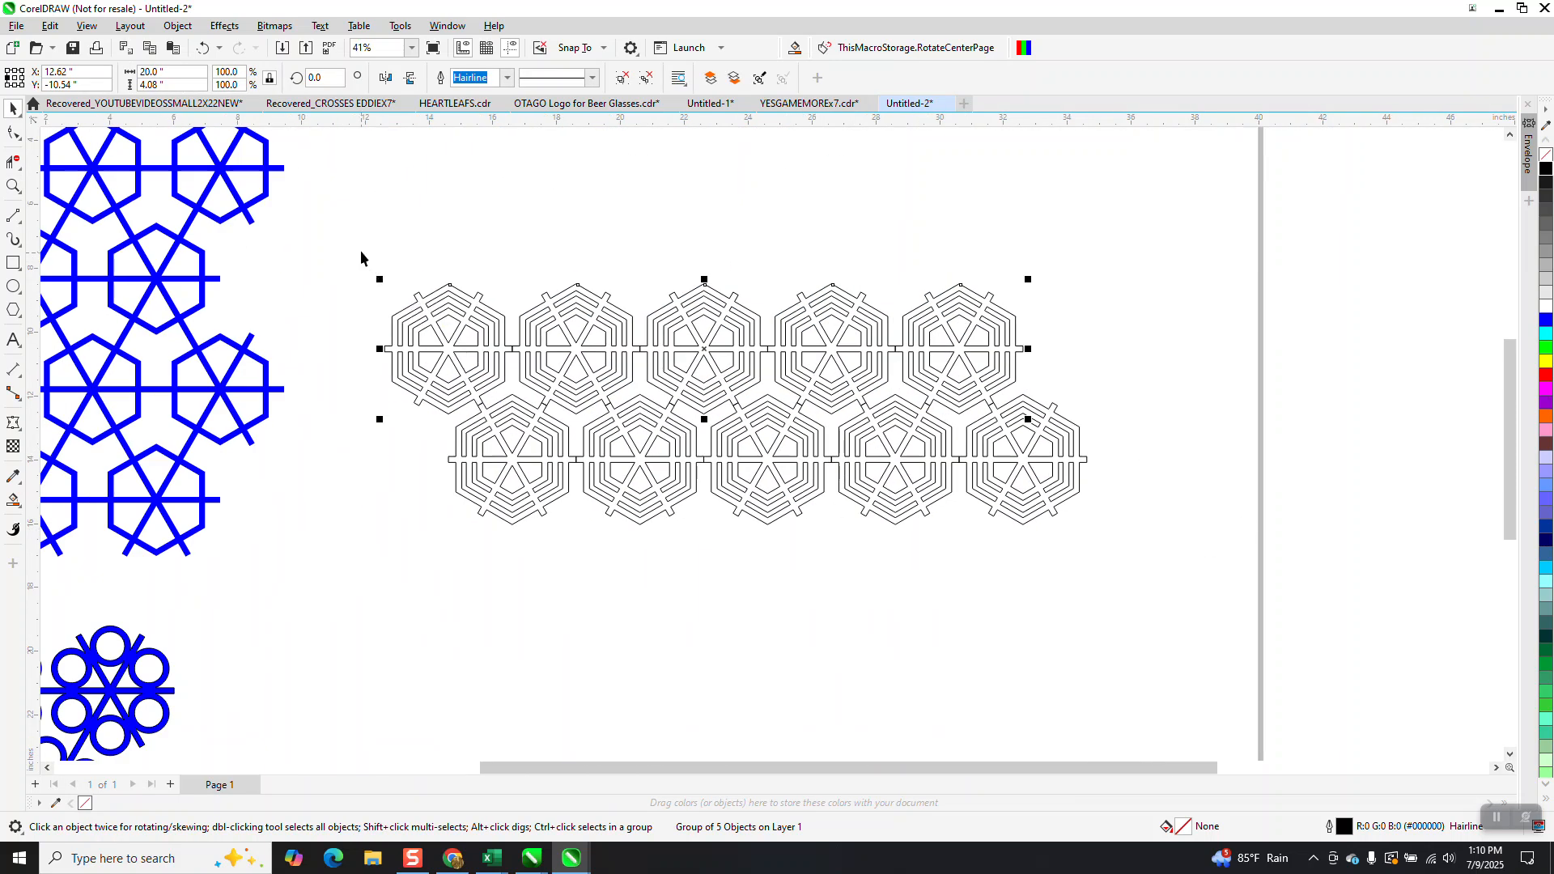
drag(362, 251, 1042, 542)
drag(1212, 625, 1214, 625)
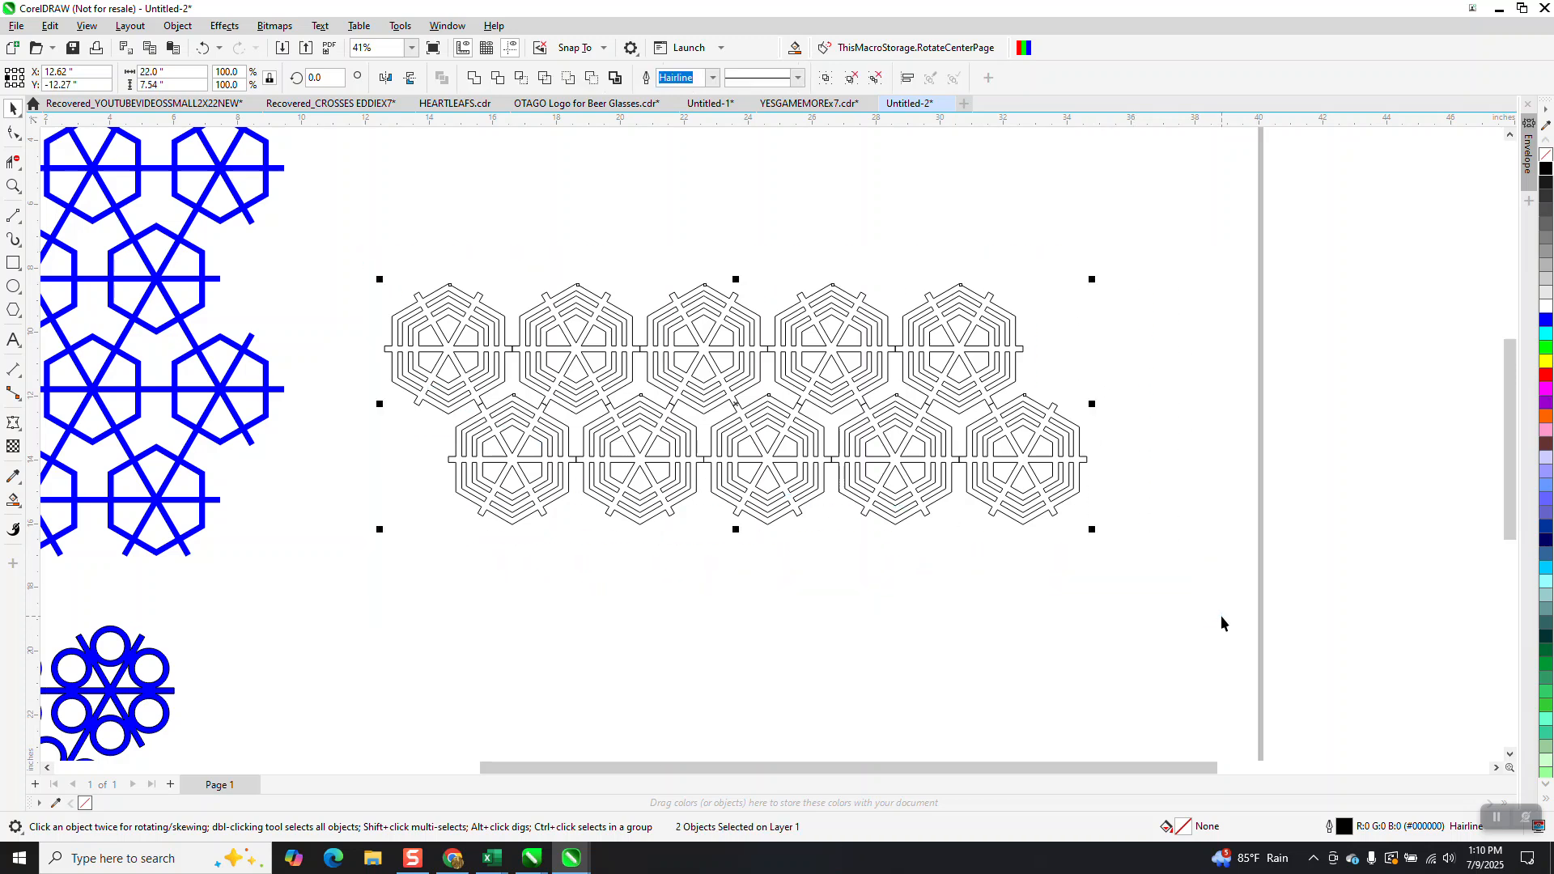
key(ctrl+g)
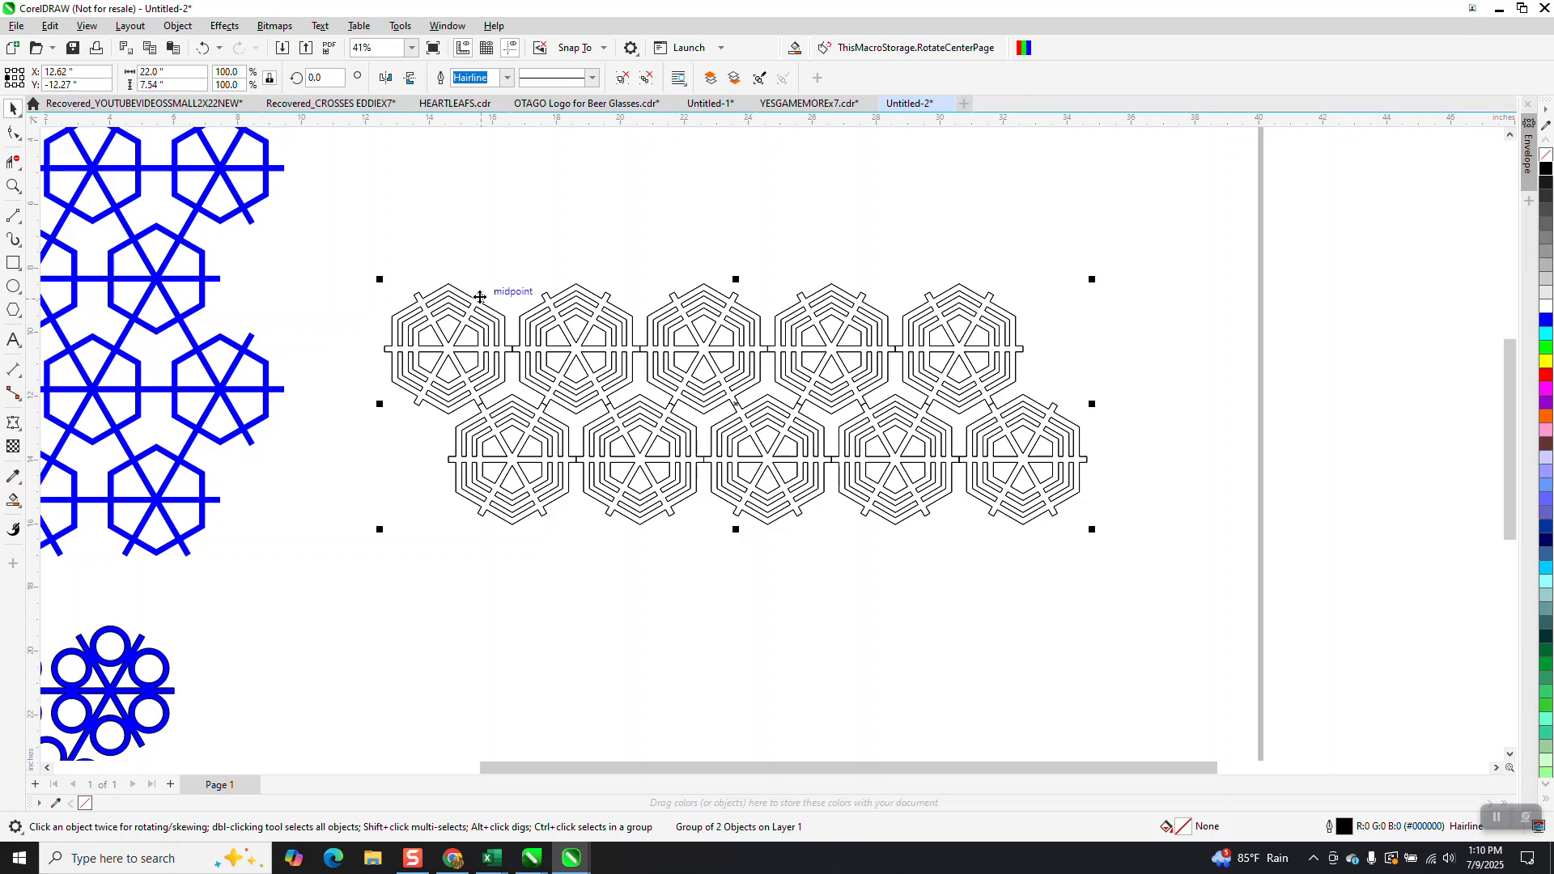
drag(477, 328, 534, 559)
click(13, 186)
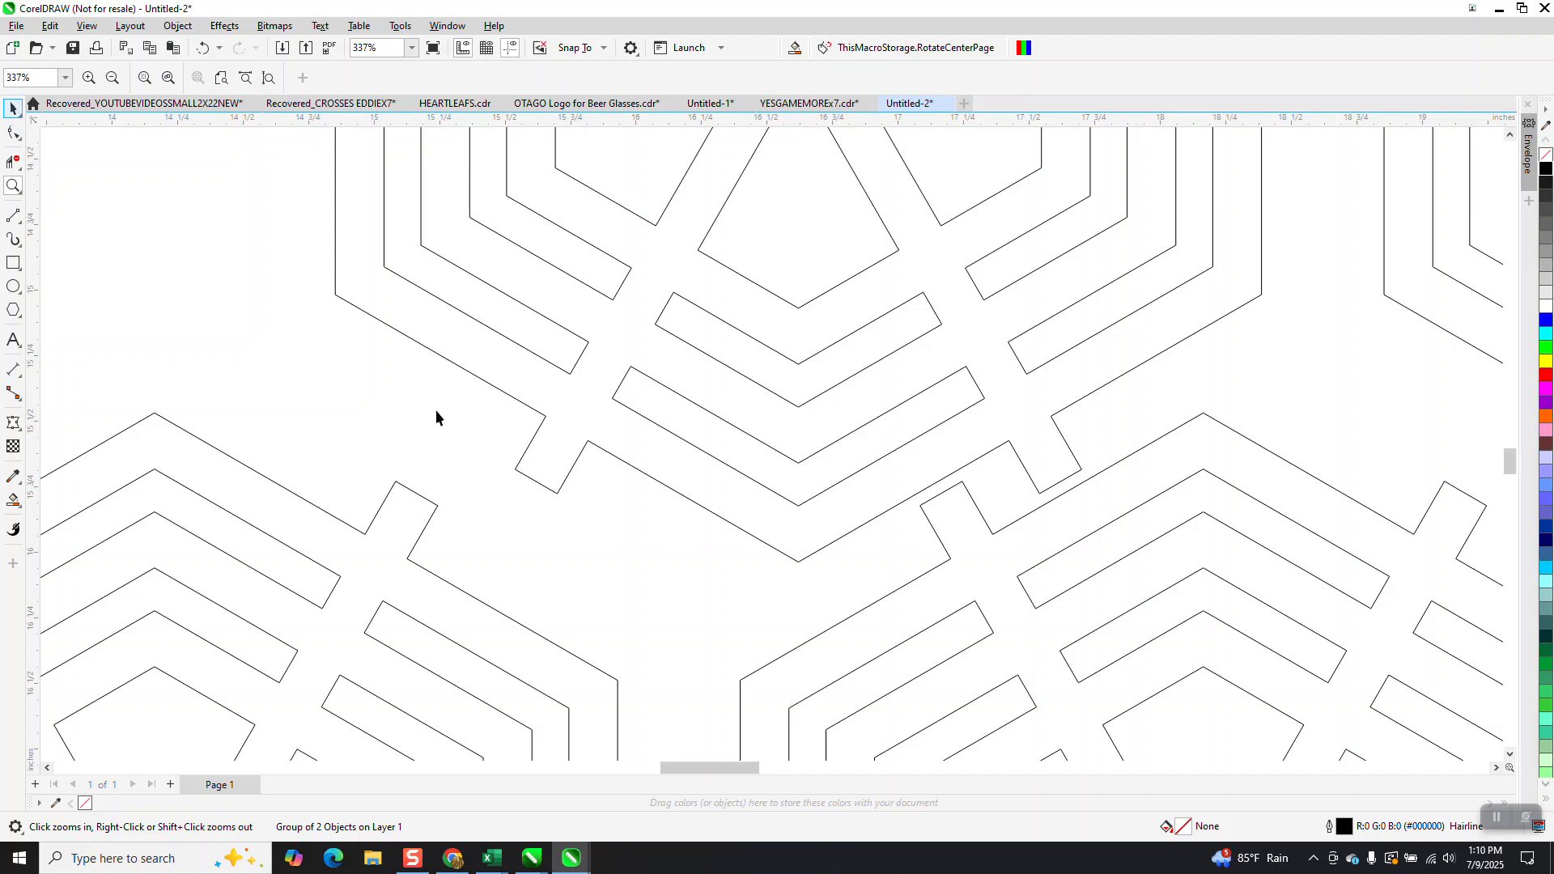
key(space)
drag(435, 506, 562, 515)
scroll(555, 372, down, 4)
scroll(717, 401, down, 5)
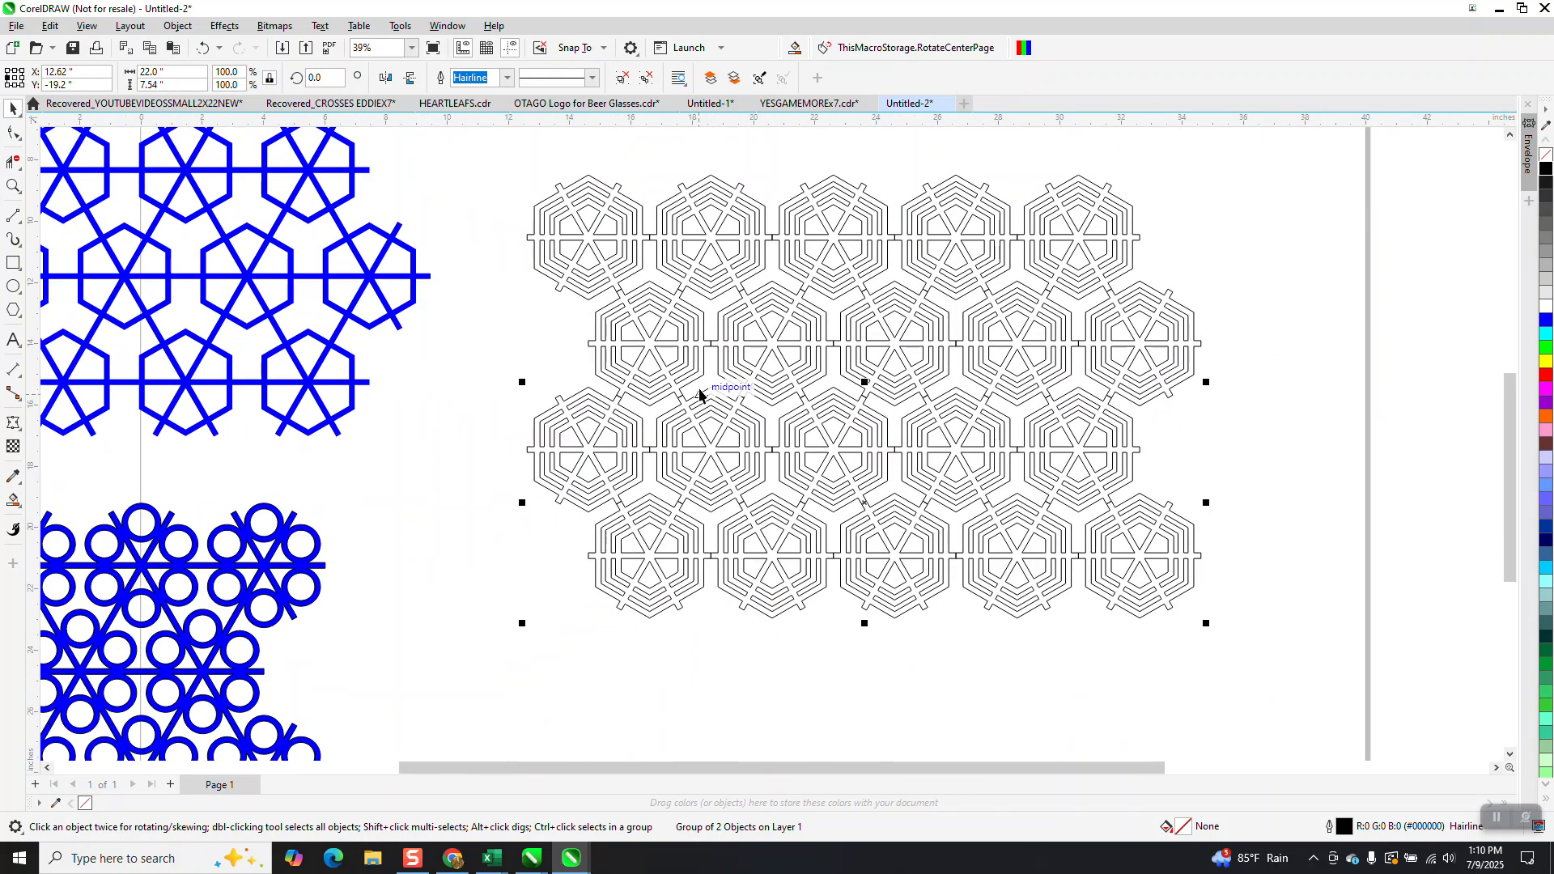
Weld all four rows of web shapes into a single pattern and fill it with blue
drag(723, 518, 1197, 663)
click(478, 80)
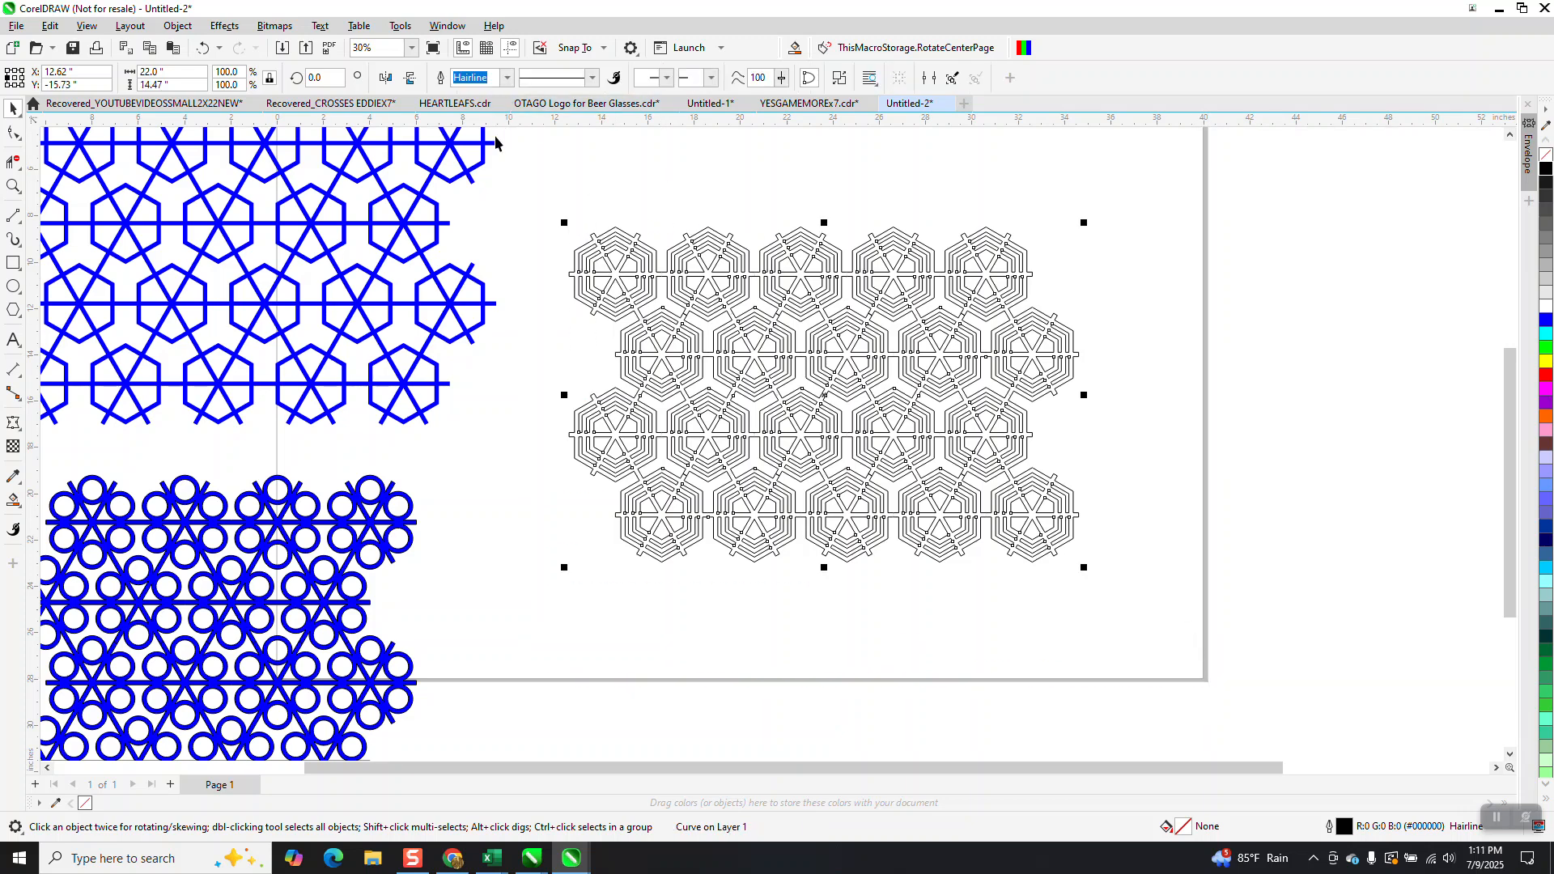
click(1546, 320)
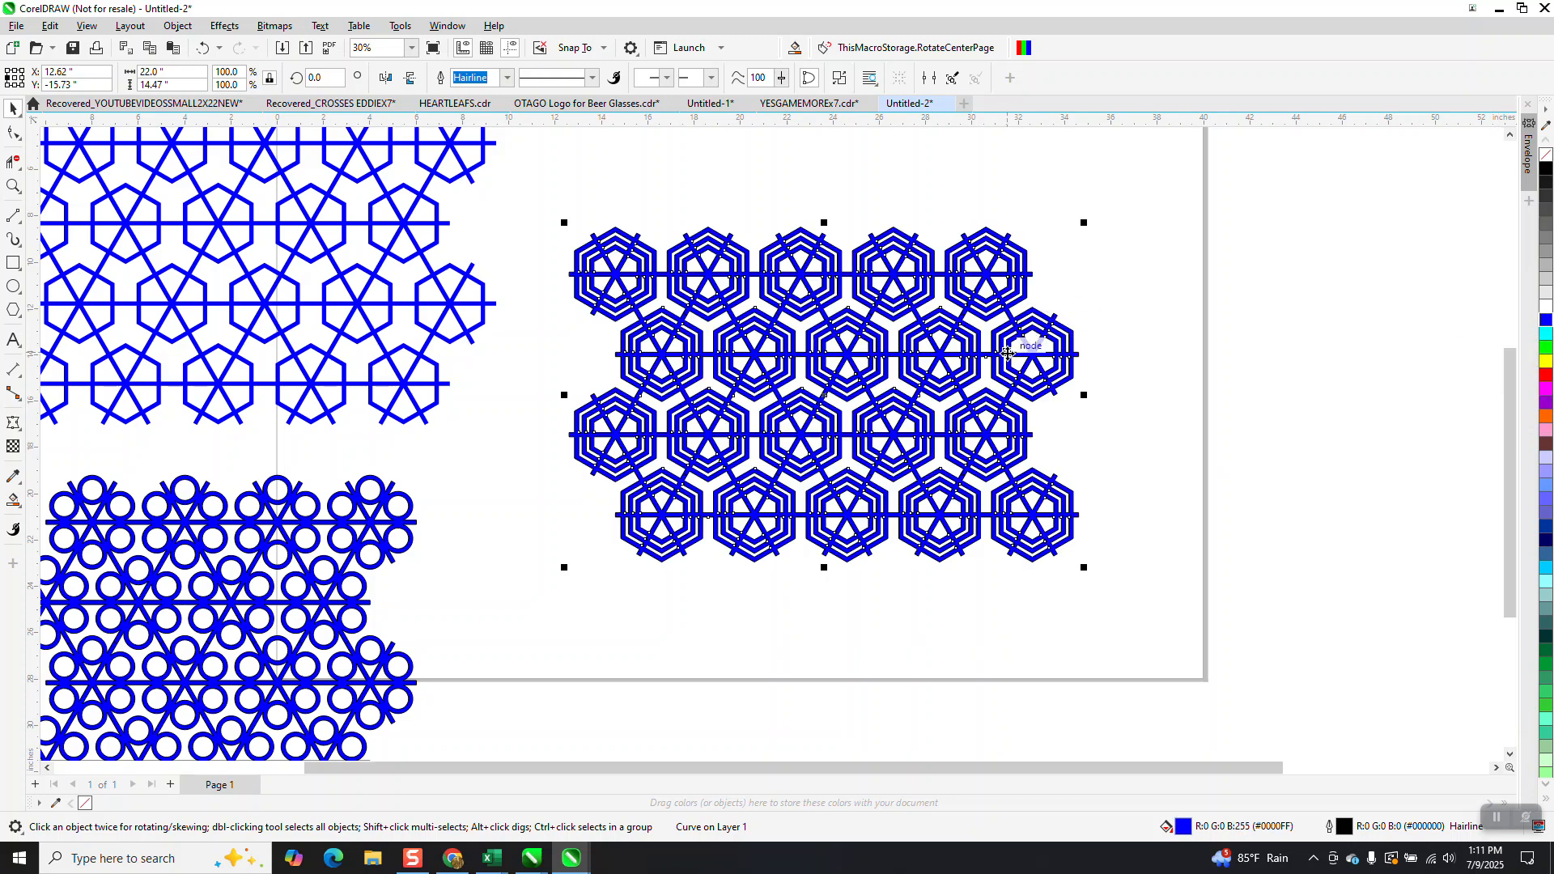
Examine the blue web pattern up close and compare it with the hexagon and circle patterns beside it
click(13, 186)
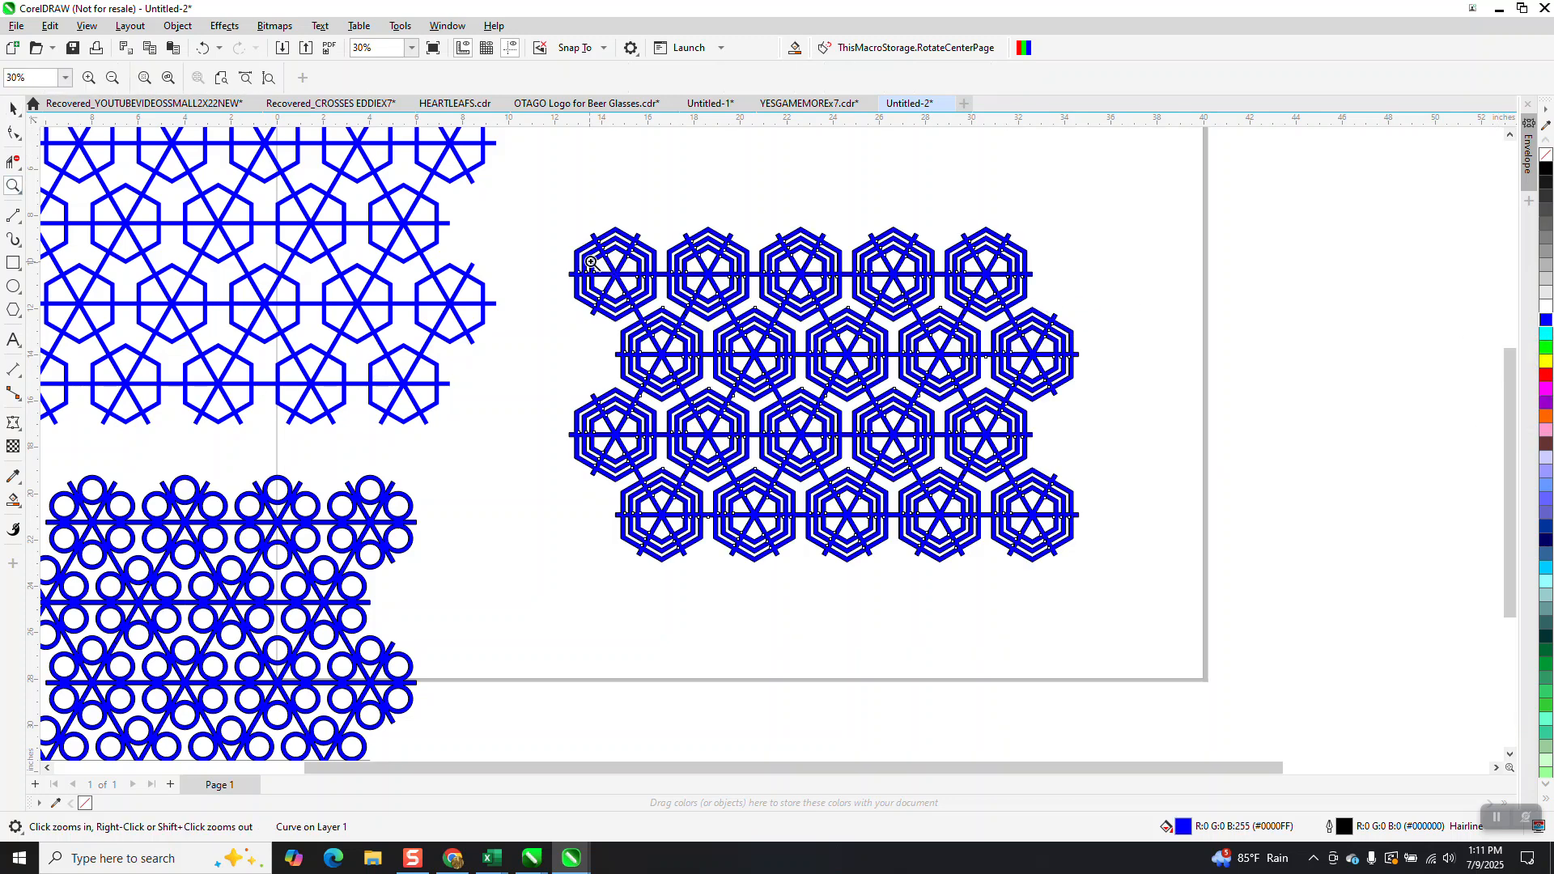
drag(604, 229, 809, 365)
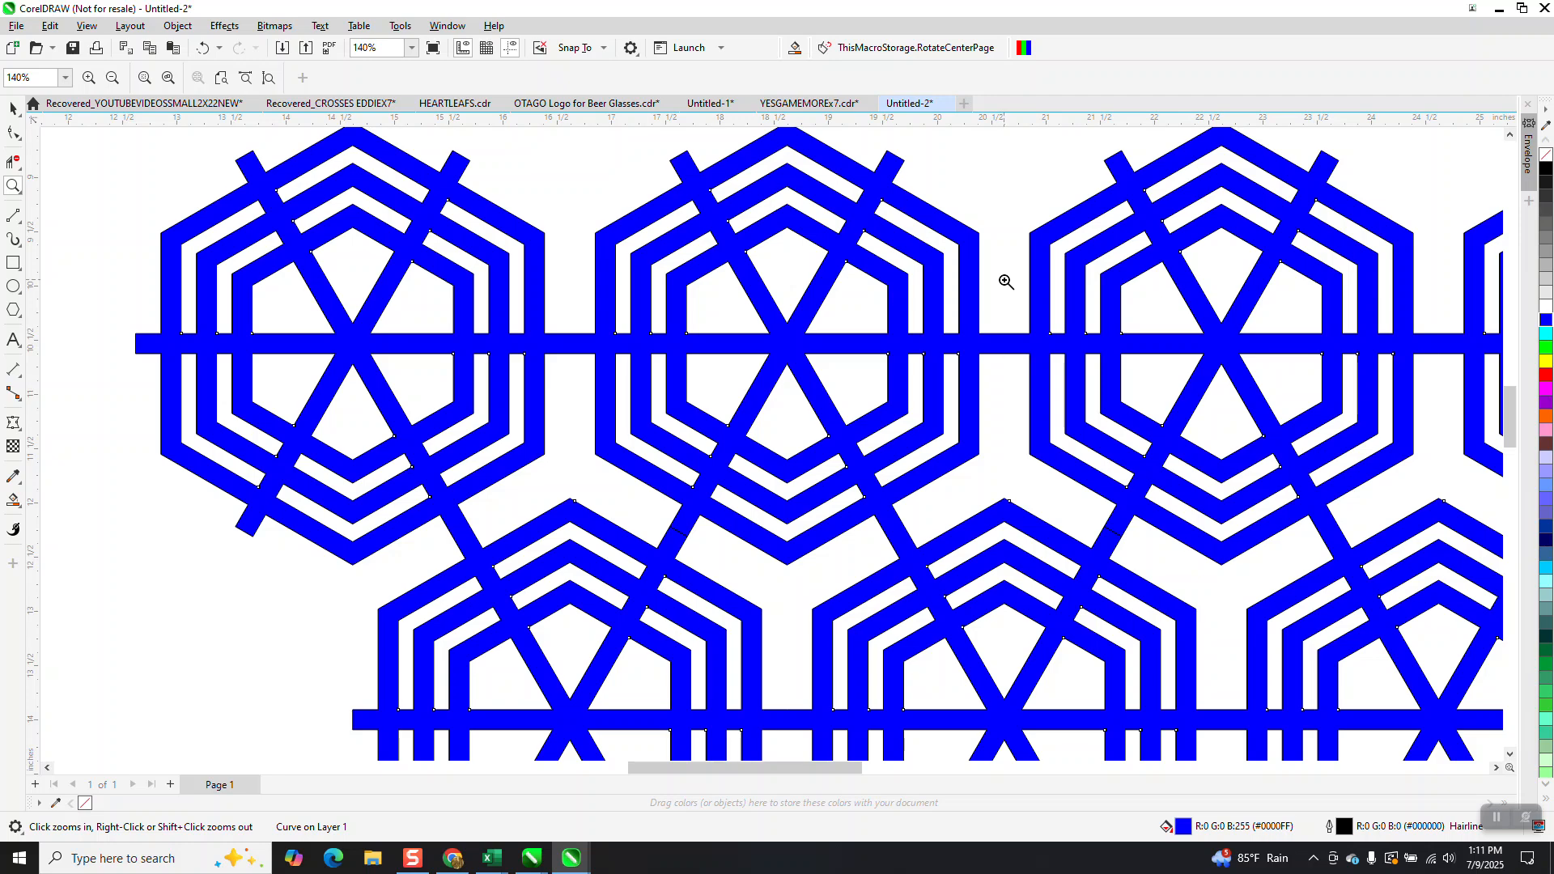
scroll(1004, 334, down, 6)
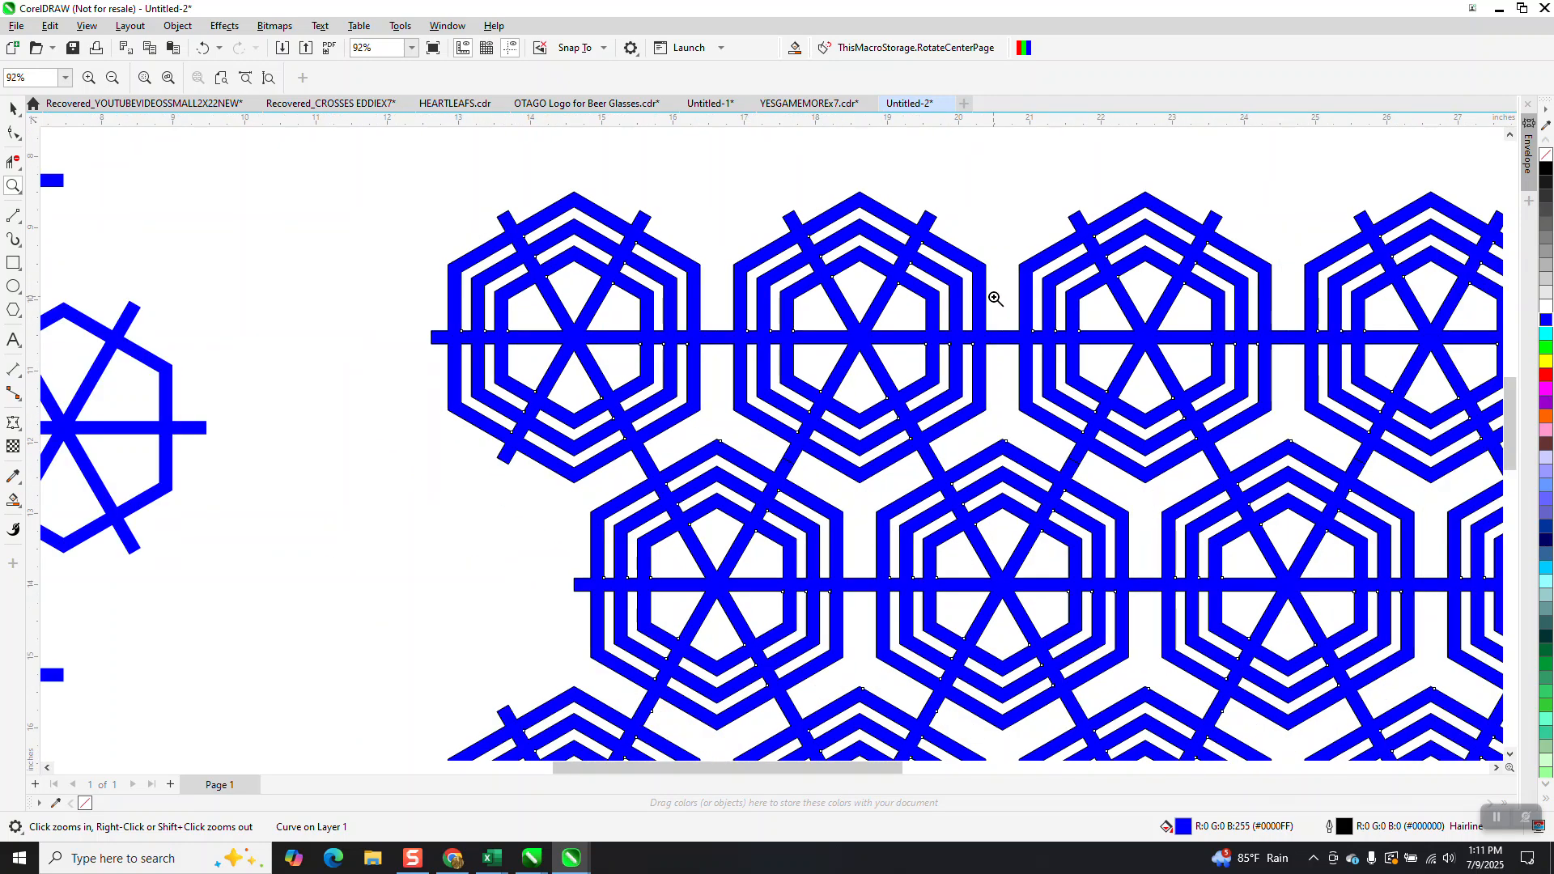
scroll(1023, 343, down, 2)
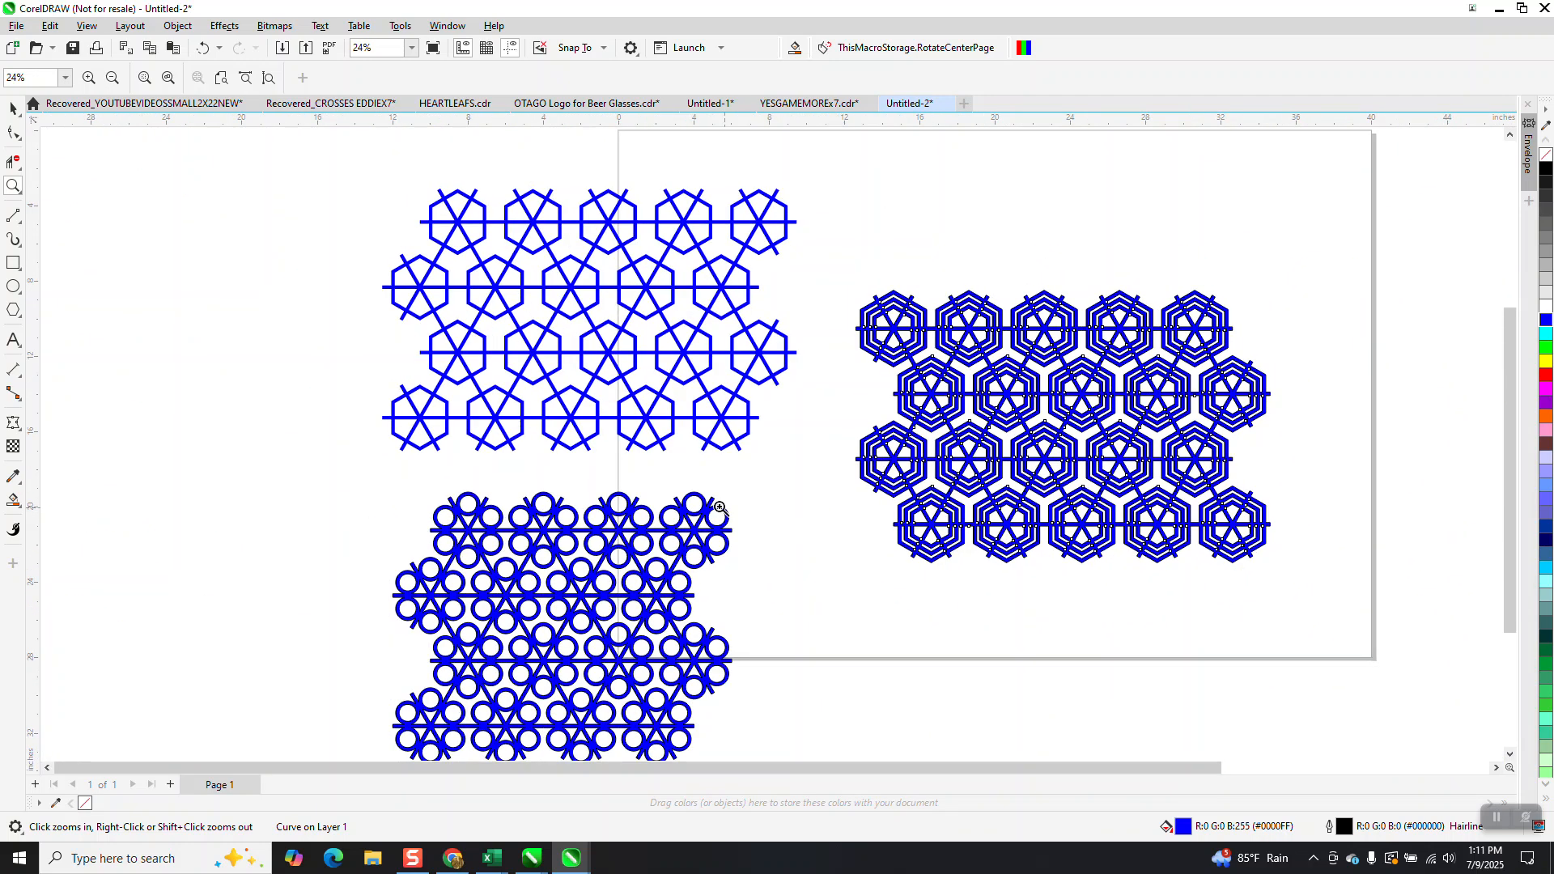
scroll(810, 559, up, 8)
scroll(824, 490, down, 7)
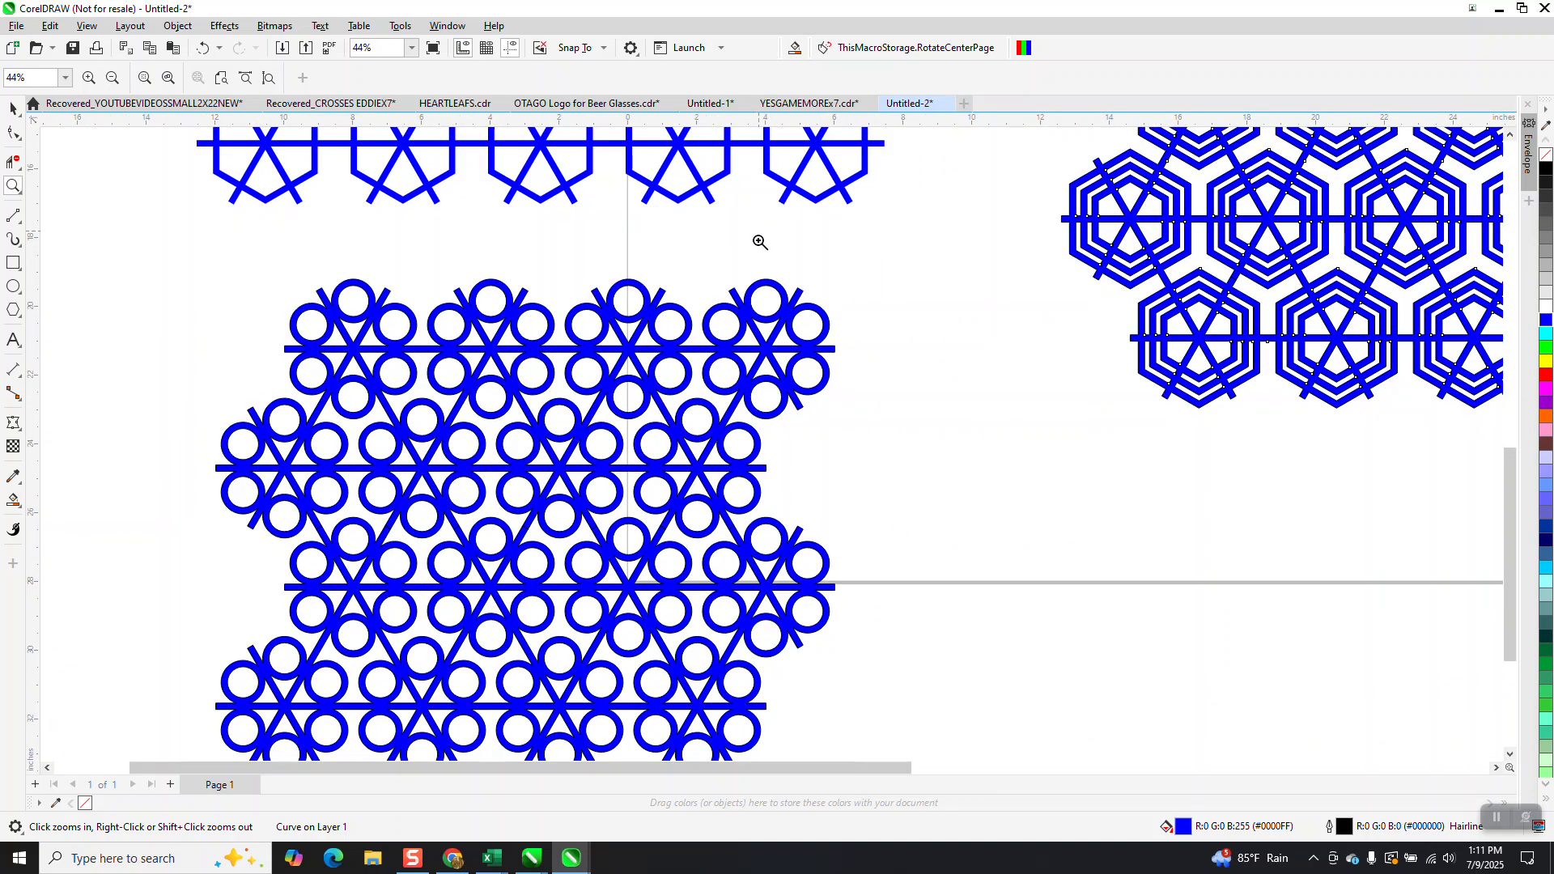
drag(636, 498, 851, 604)
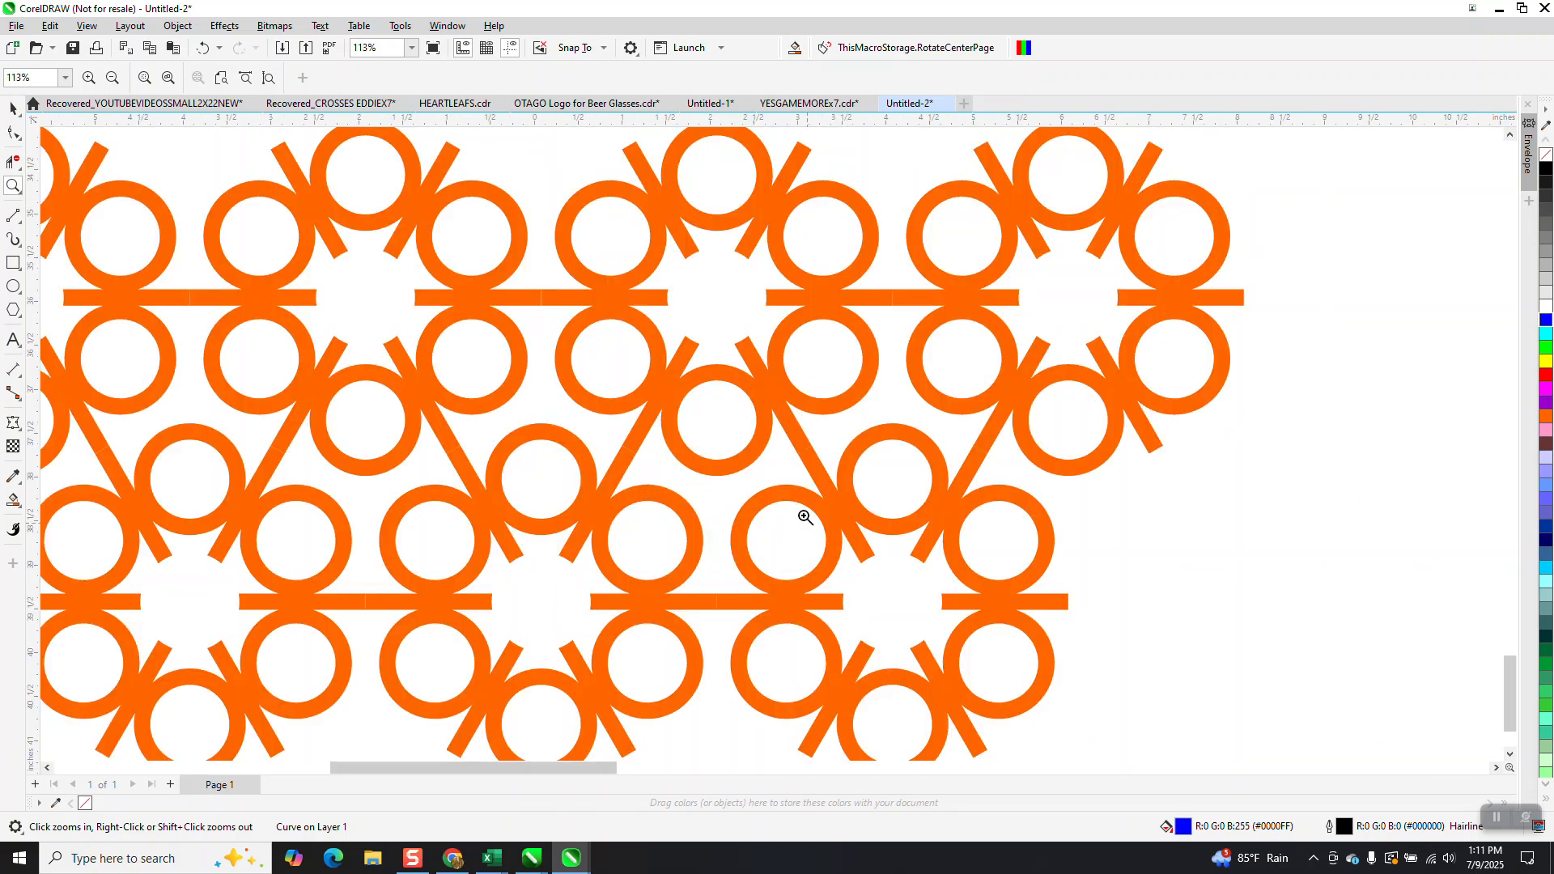
scroll(733, 277, down, 8)
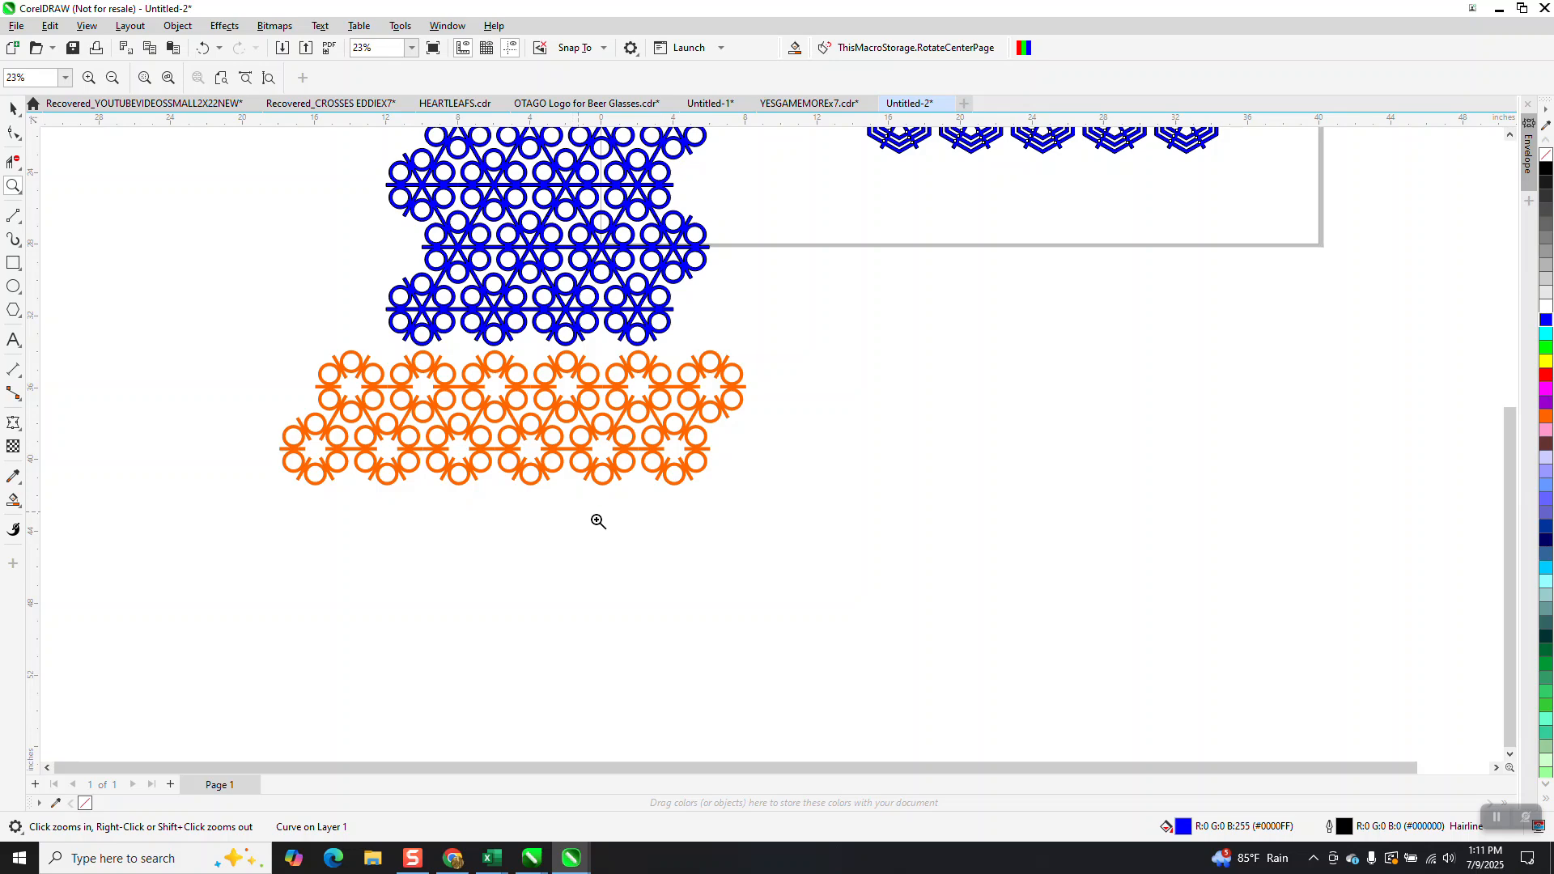
drag(746, 196, 1024, 342)
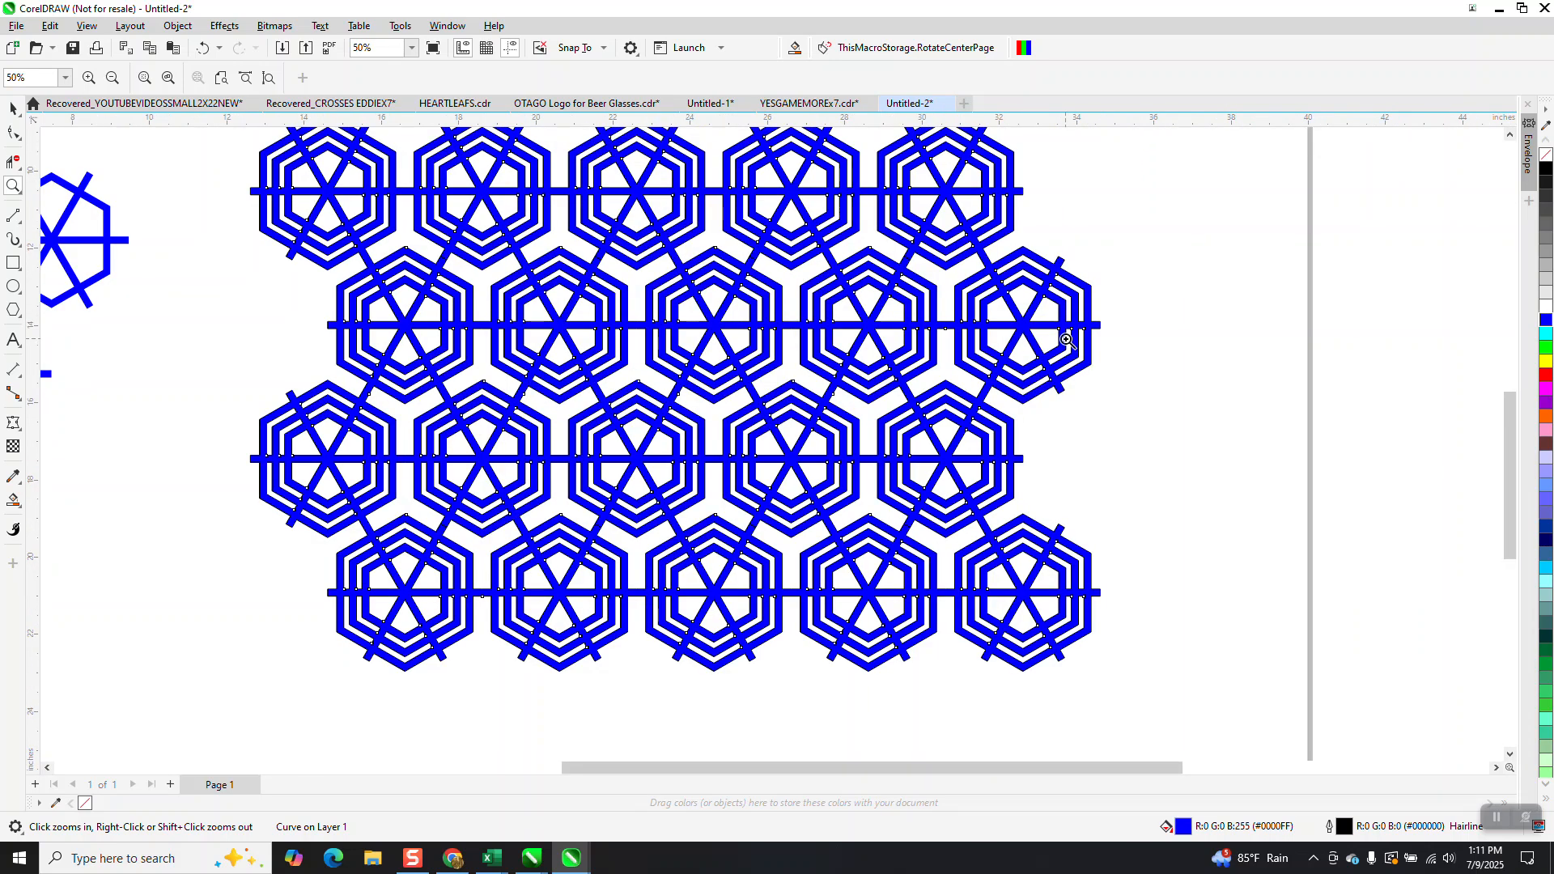
scroll(1064, 340, down, 1)
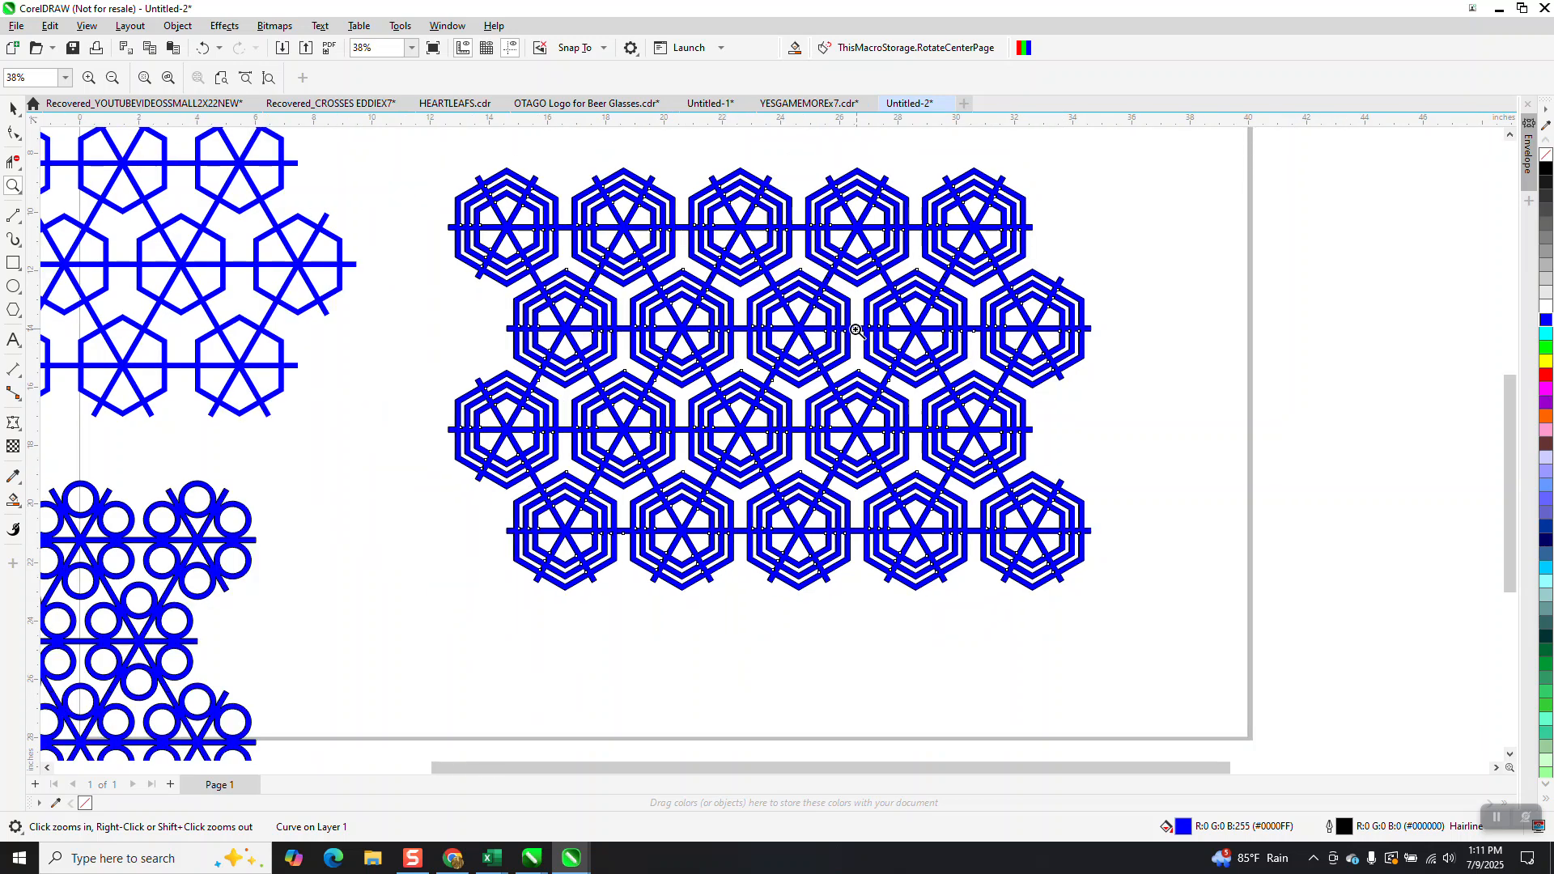